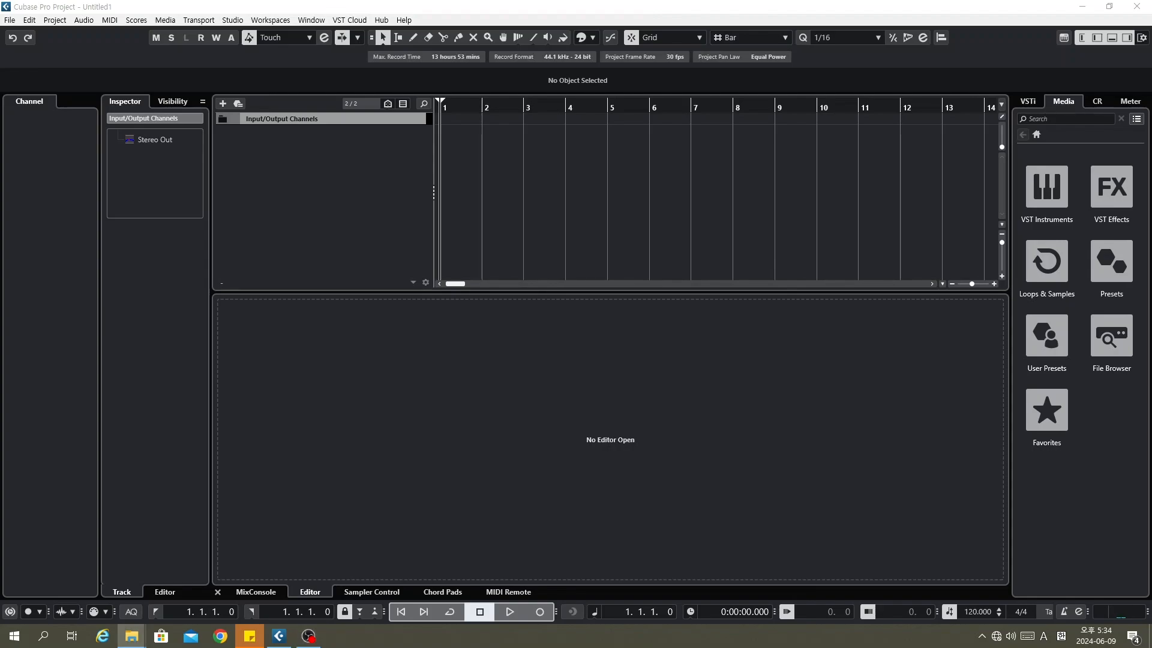
Import the 실험용 녹음 recording onto a new audio track at bar 1 and play it from bar 5.
{"action": "left_click_drag", "start_coordinate": [699, 211], "coordinate": [400, 139]}
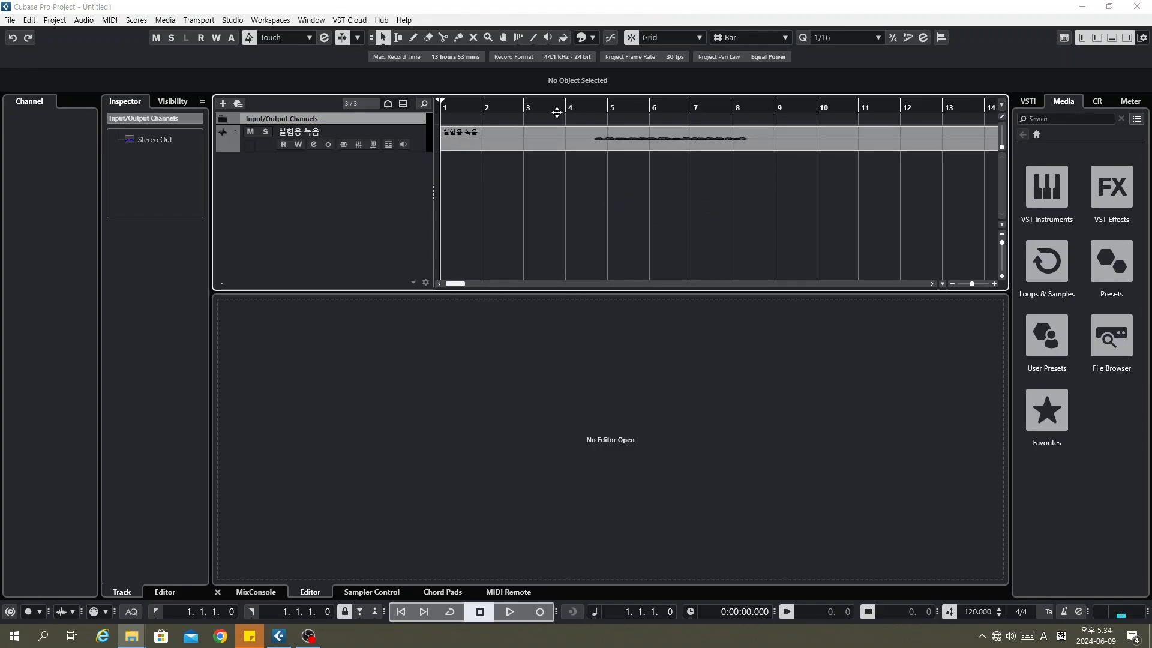
{"action": "left_click", "coordinate": [590, 106]}
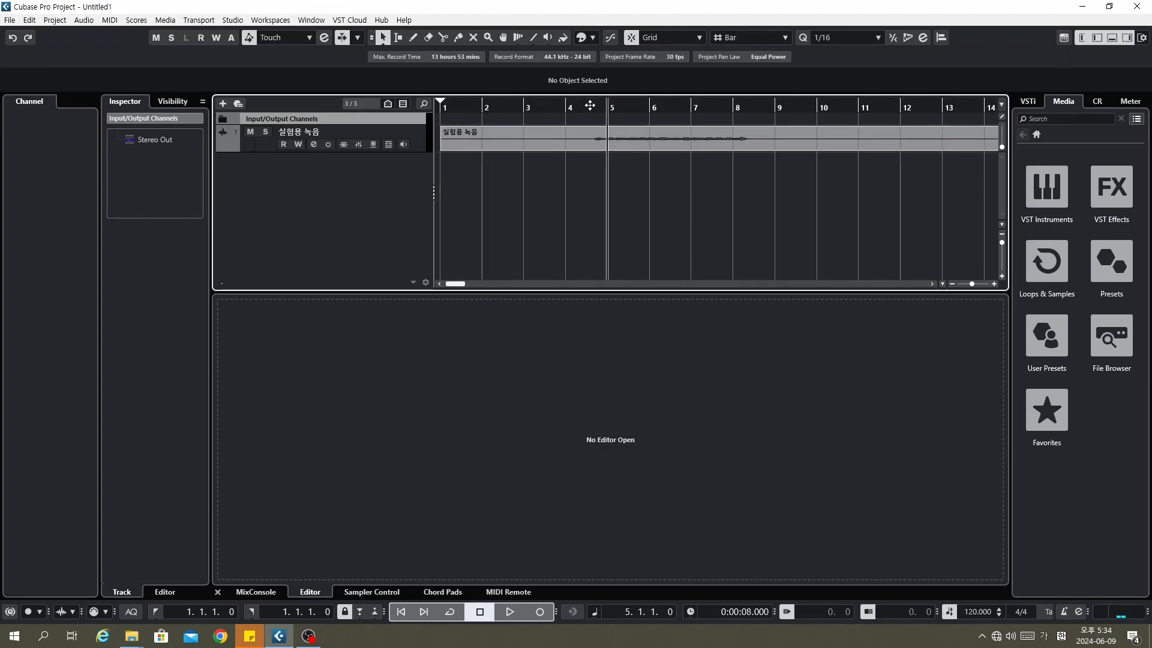
{"action": "key", "text": "space"}
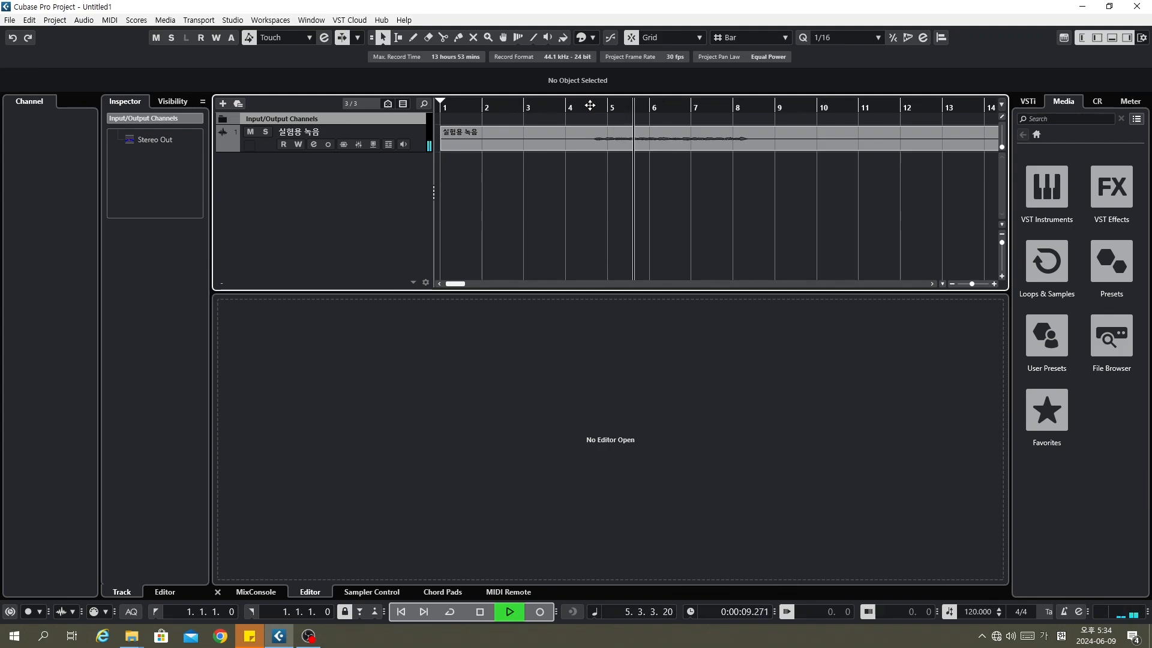
{"action": "key", "text": "space"}
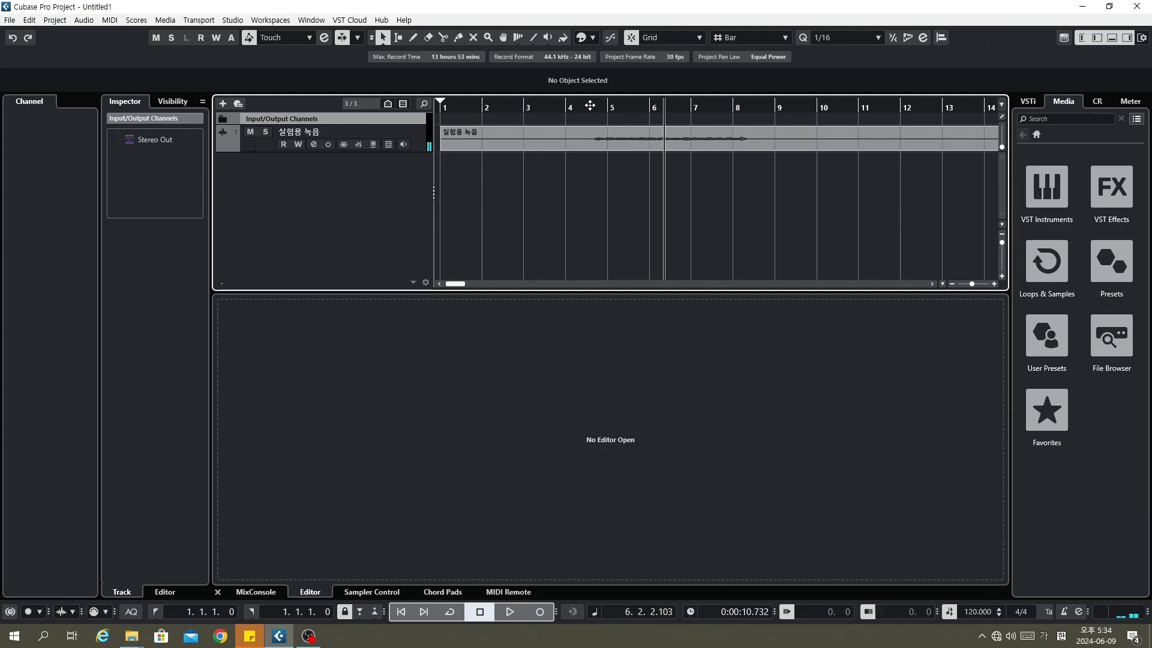
Import the KREAEM_drum_loop_break_145 file onto a new audio track and move its event to start at bar 5.
{"action": "key", "text": "alt+Tab"}
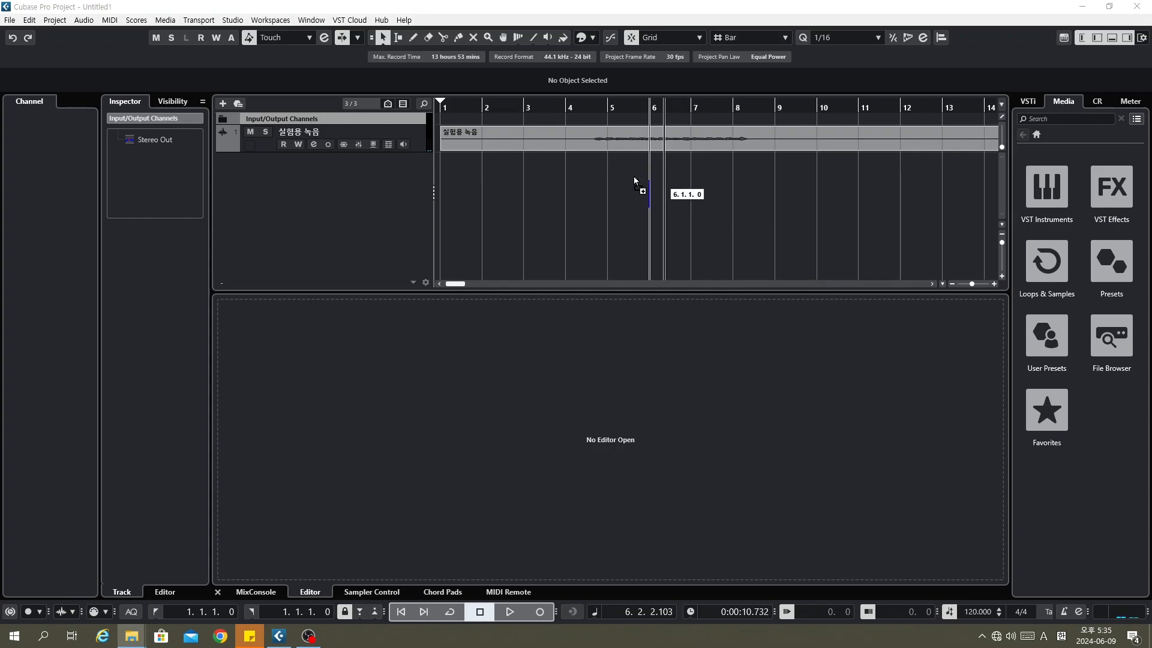
{"action": "left_click_drag", "start_coordinate": [638, 185], "coordinate": [378, 169]}
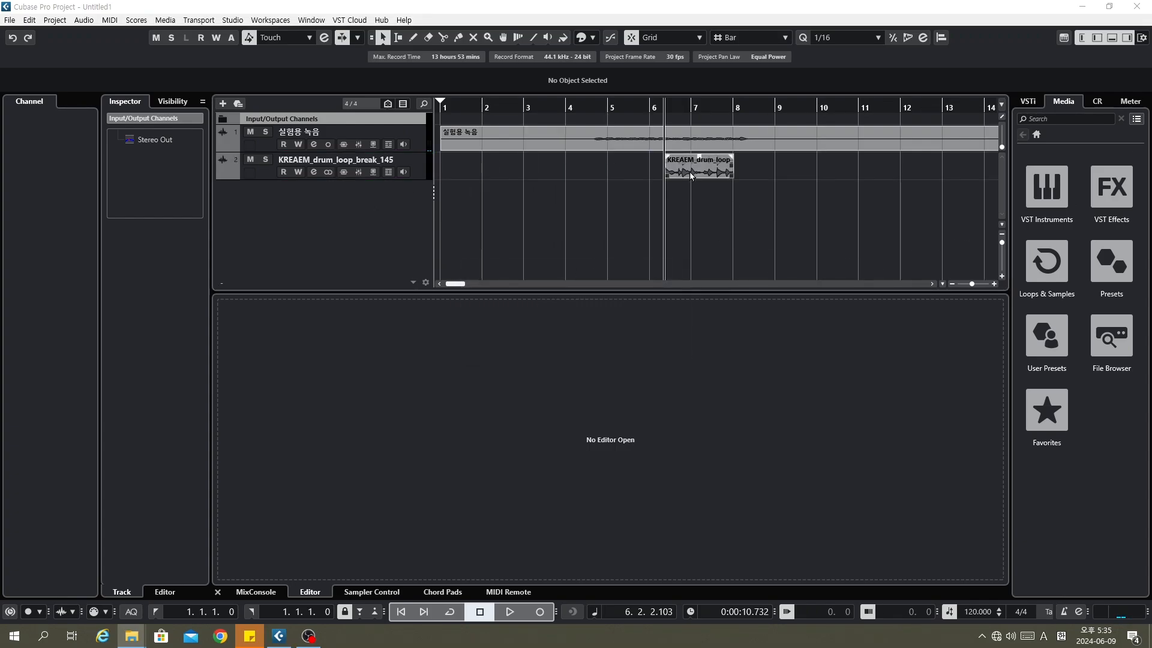
{"action": "left_click_drag", "start_coordinate": [689, 172], "coordinate": [632, 171]}
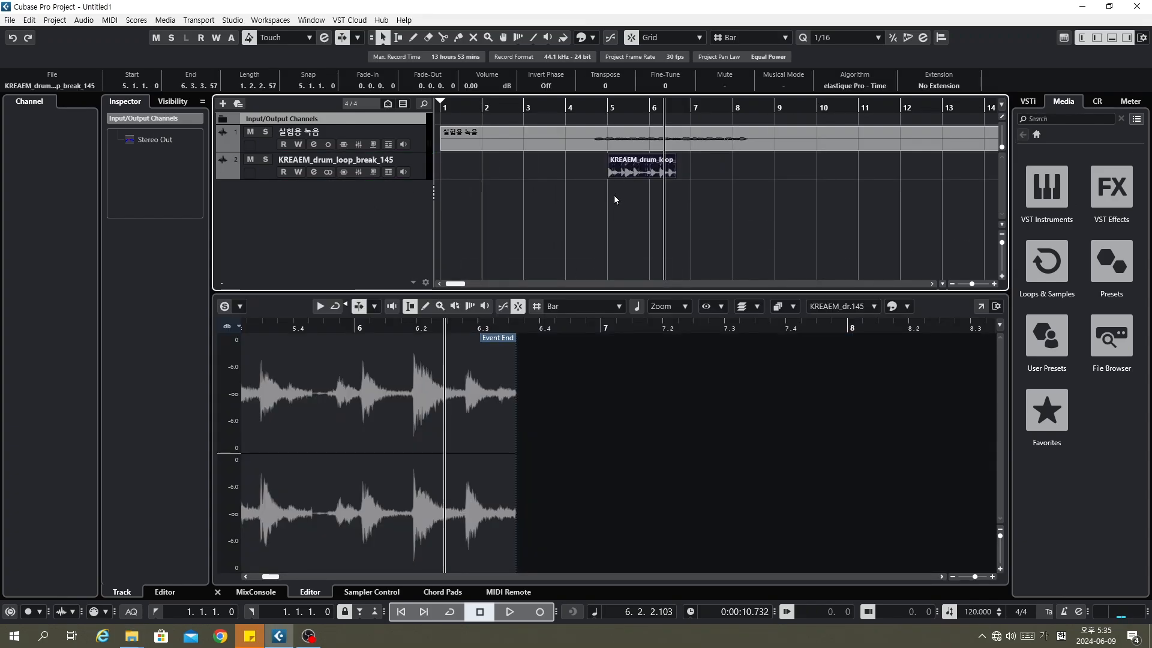
Play the drum loop together with the recording from bar 5.
{"action": "left_click", "coordinate": [608, 108]}
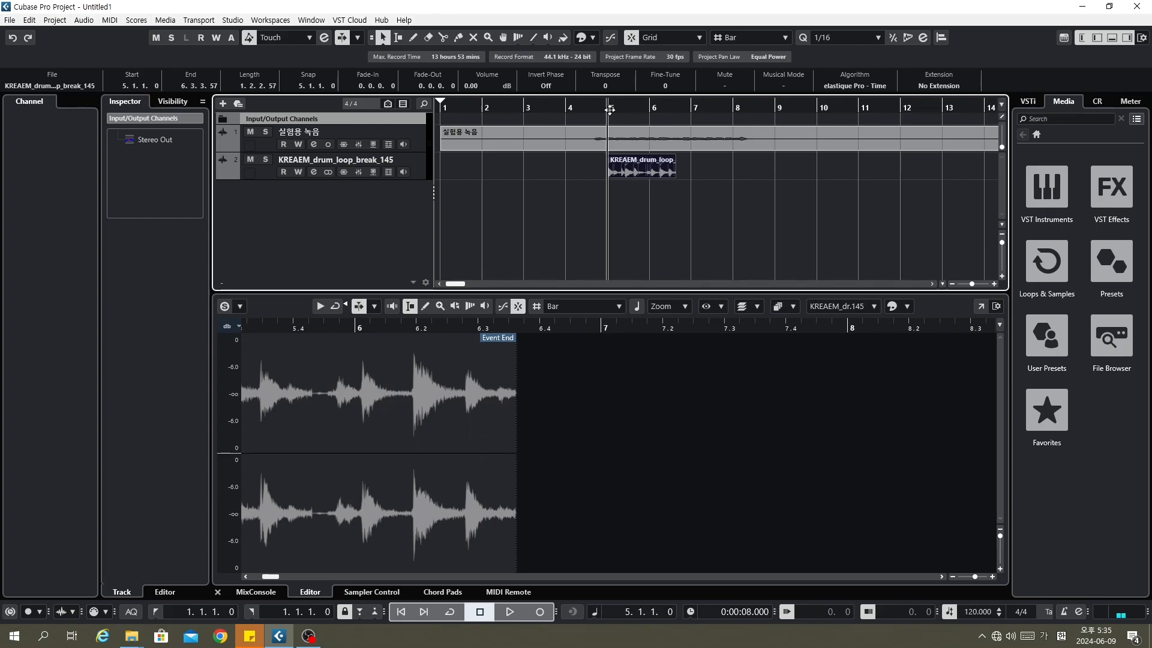
{"action": "key", "text": "space"}
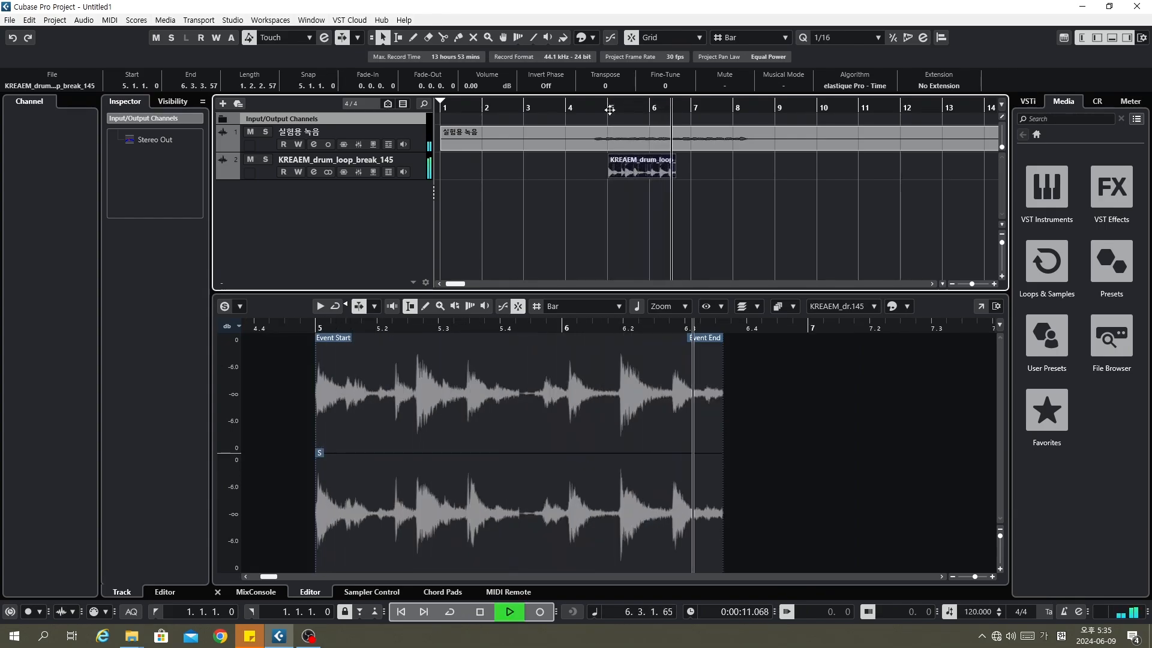
{"action": "key", "text": "space"}
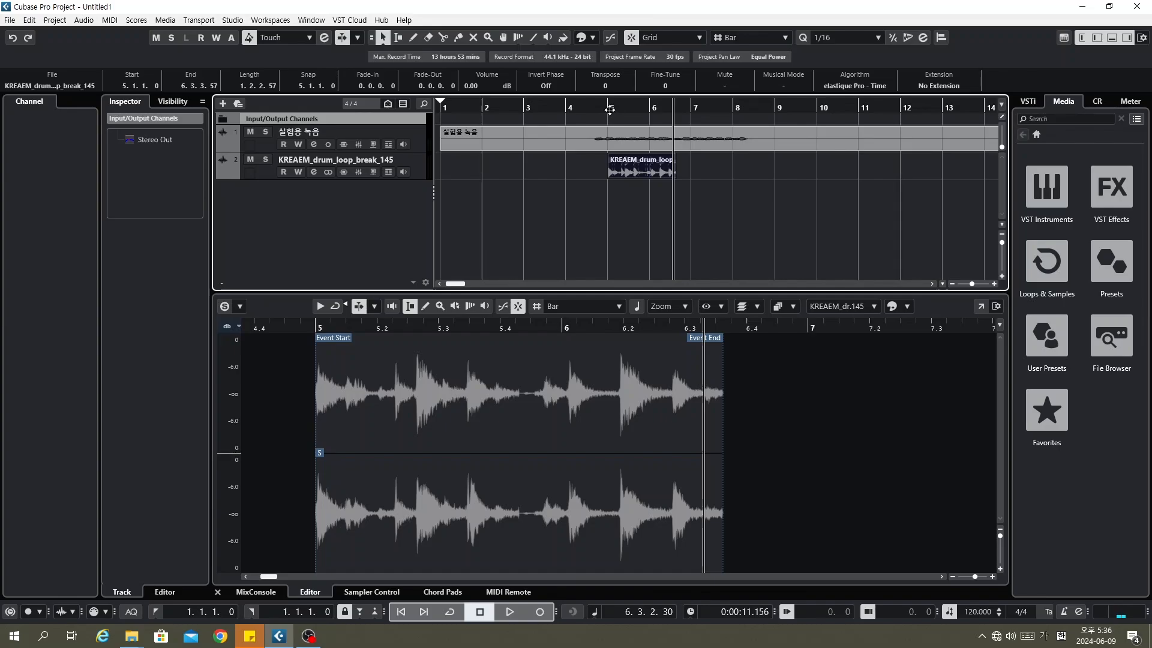
Remove the KREAEM_drum_loop_break_145 track from the project.
{"action": "right_click", "coordinate": [417, 161]}
{"action": "left_click", "coordinate": [467, 214]}
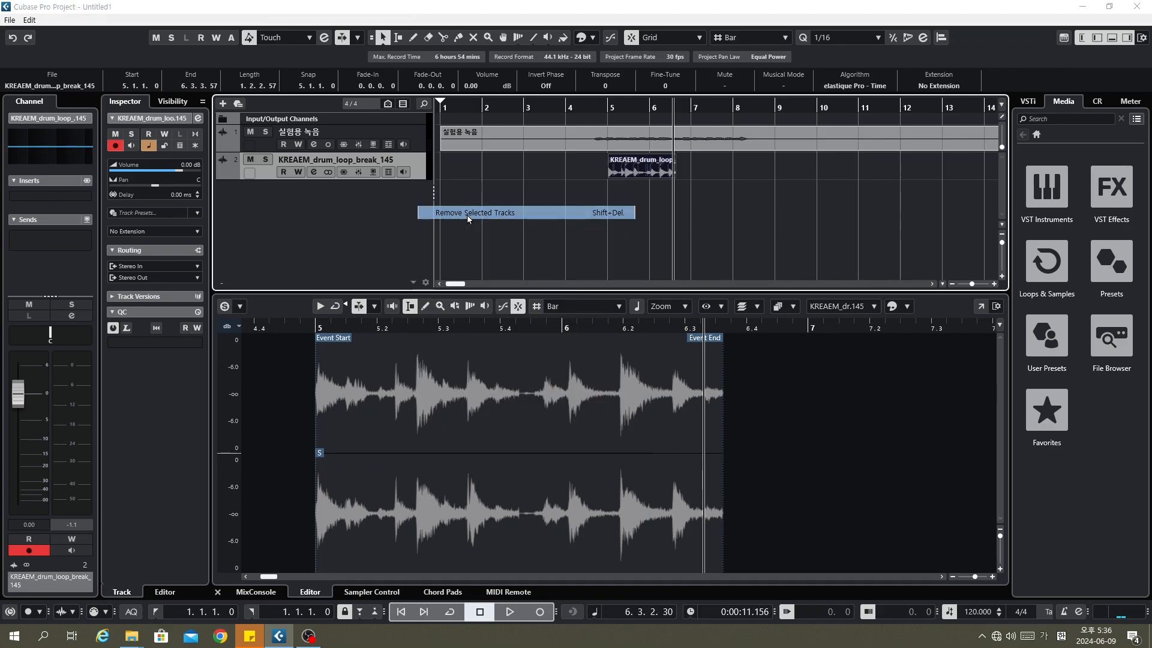
{"action": "left_click", "coordinate": [551, 349]}
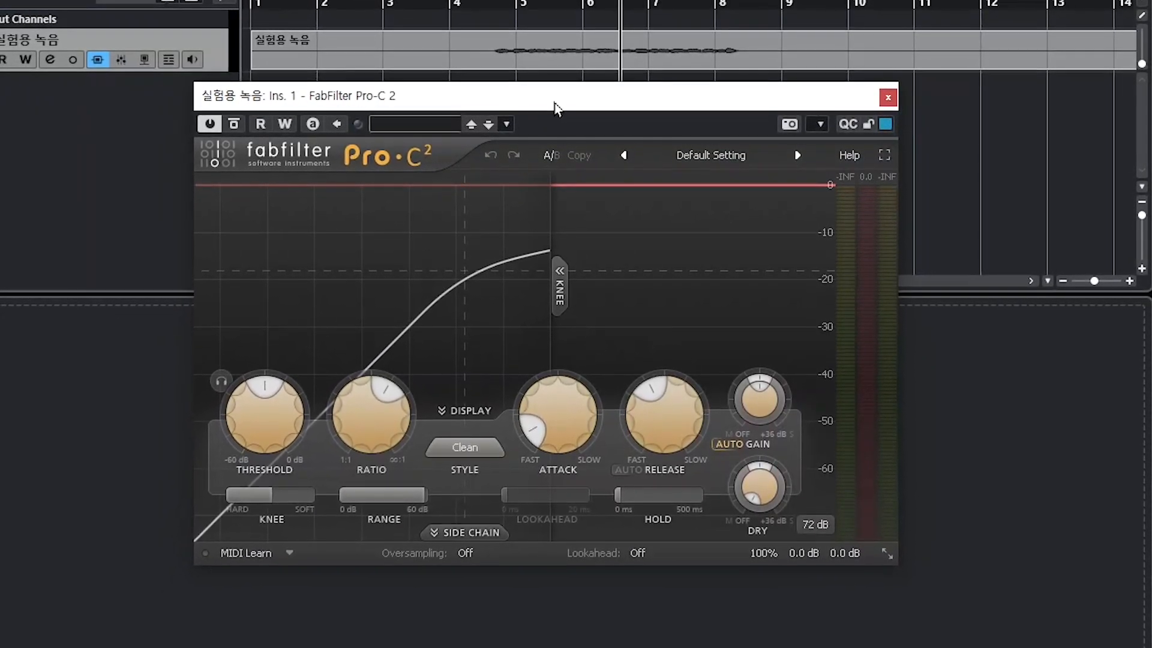
Browse the FabFilter Pro-C 2 preset categories, including Bass, Drums, Mastering and Vocals, without loading a preset.
{"action": "left_click_drag", "start_coordinate": [571, 103], "coordinate": [468, 180]}
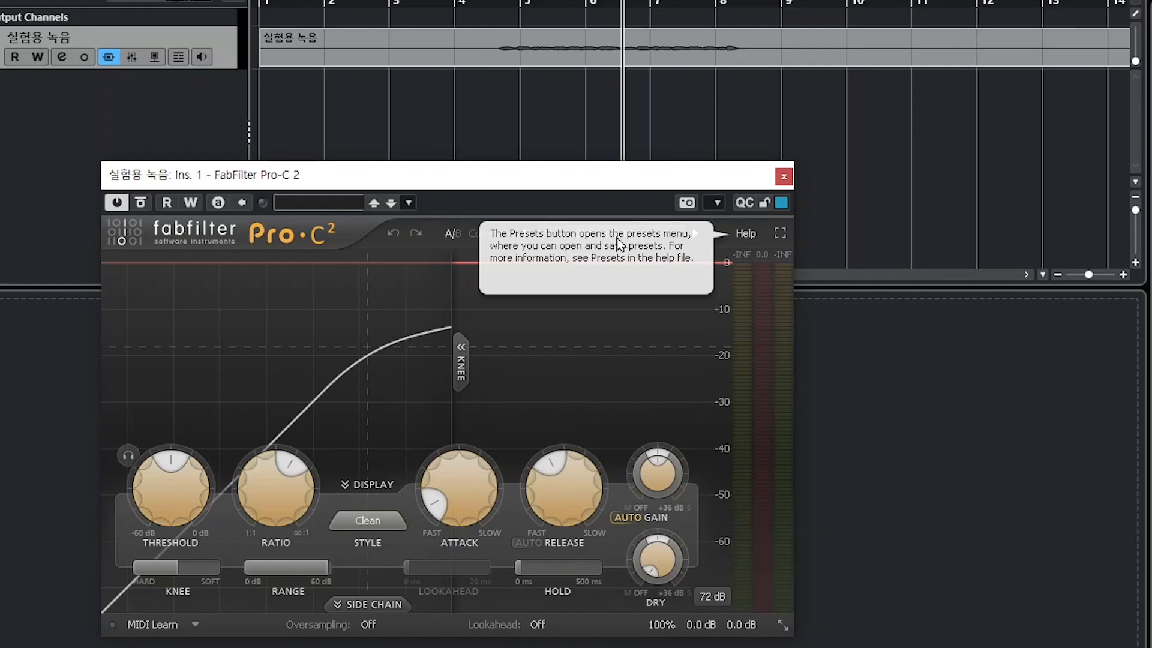
{"action": "left_click", "coordinate": [631, 232]}
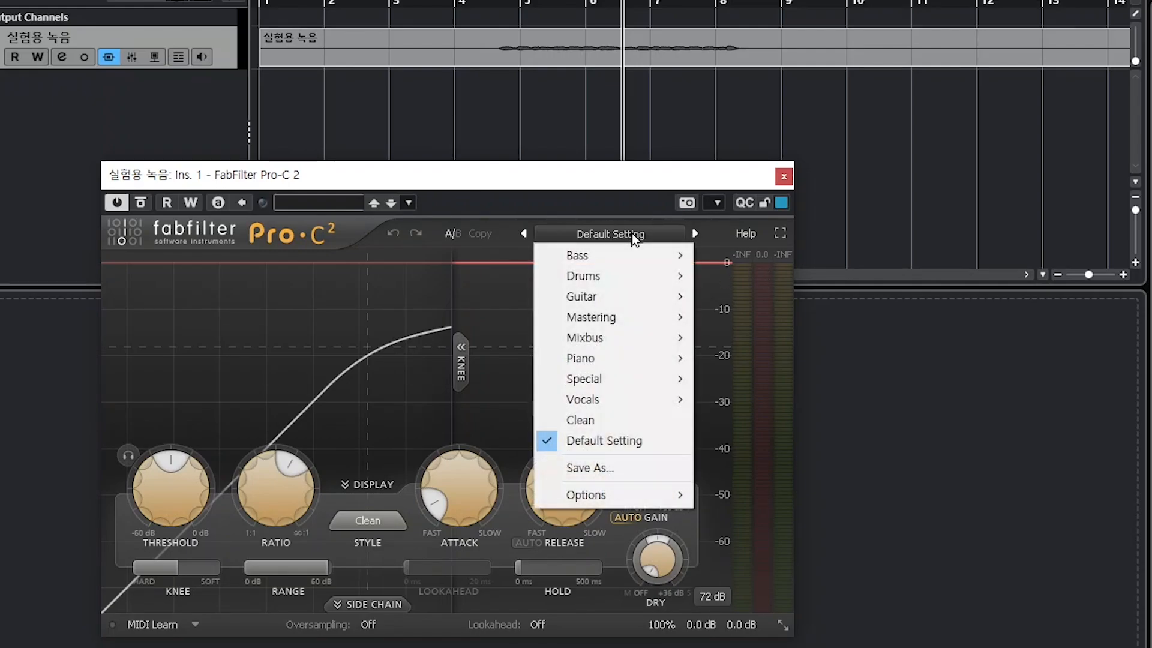
{"action": "mouse_move", "coordinate": [634, 255]}
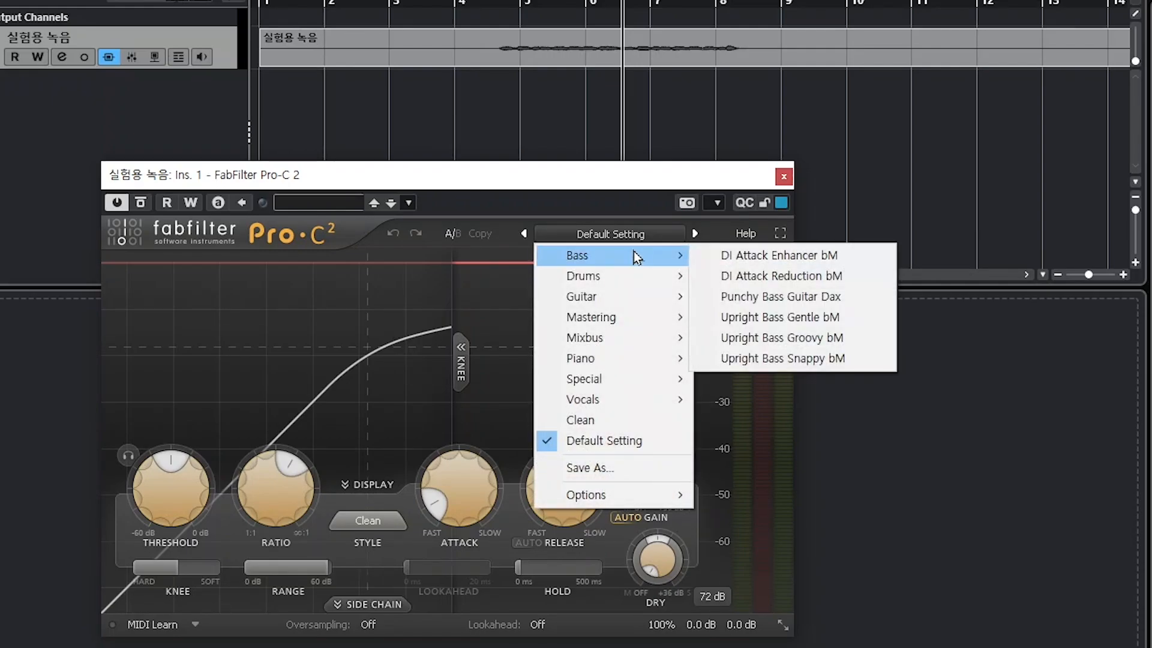
{"action": "mouse_move", "coordinate": [638, 322]}
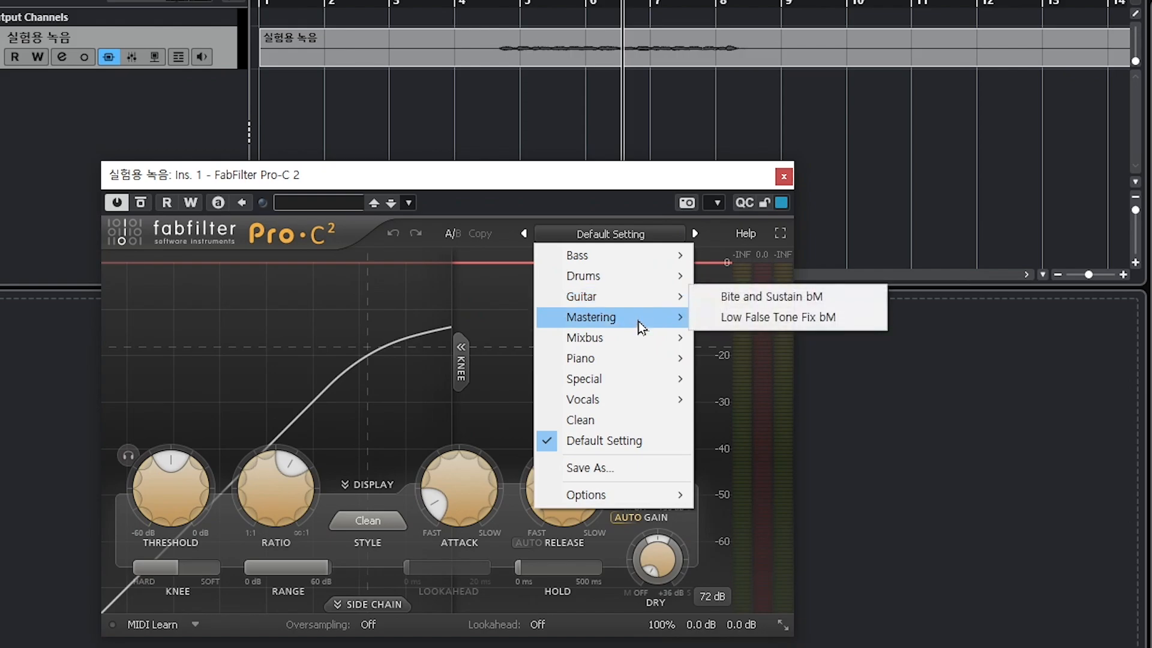
{"action": "mouse_move", "coordinate": [618, 404]}
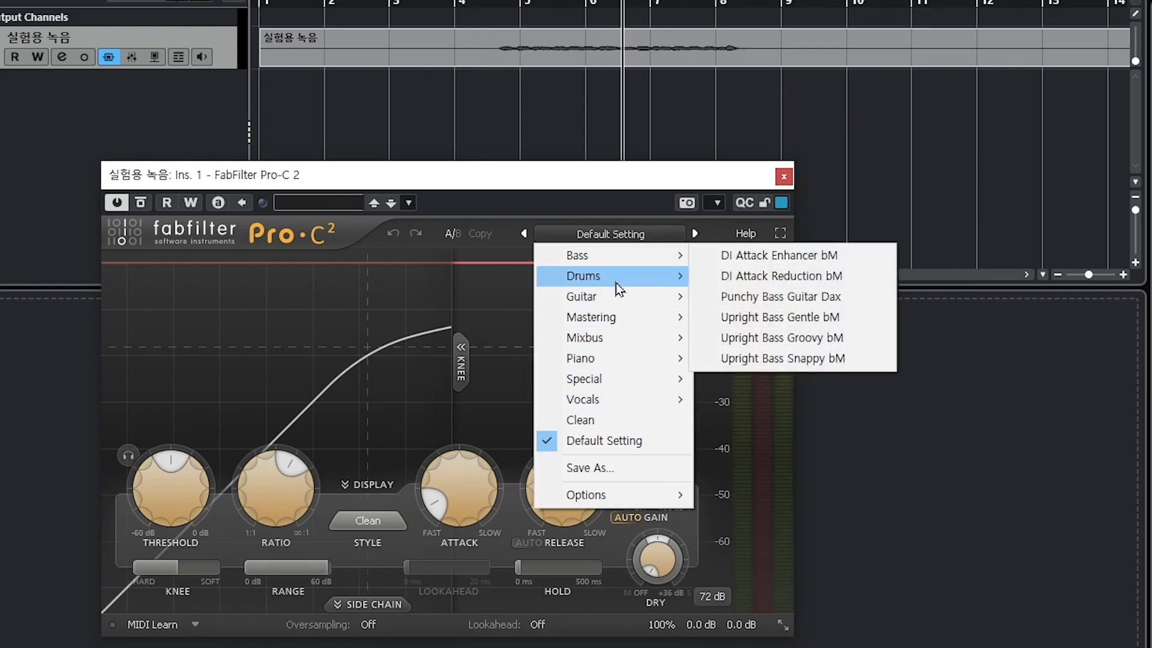
{"action": "mouse_move", "coordinate": [618, 287]}
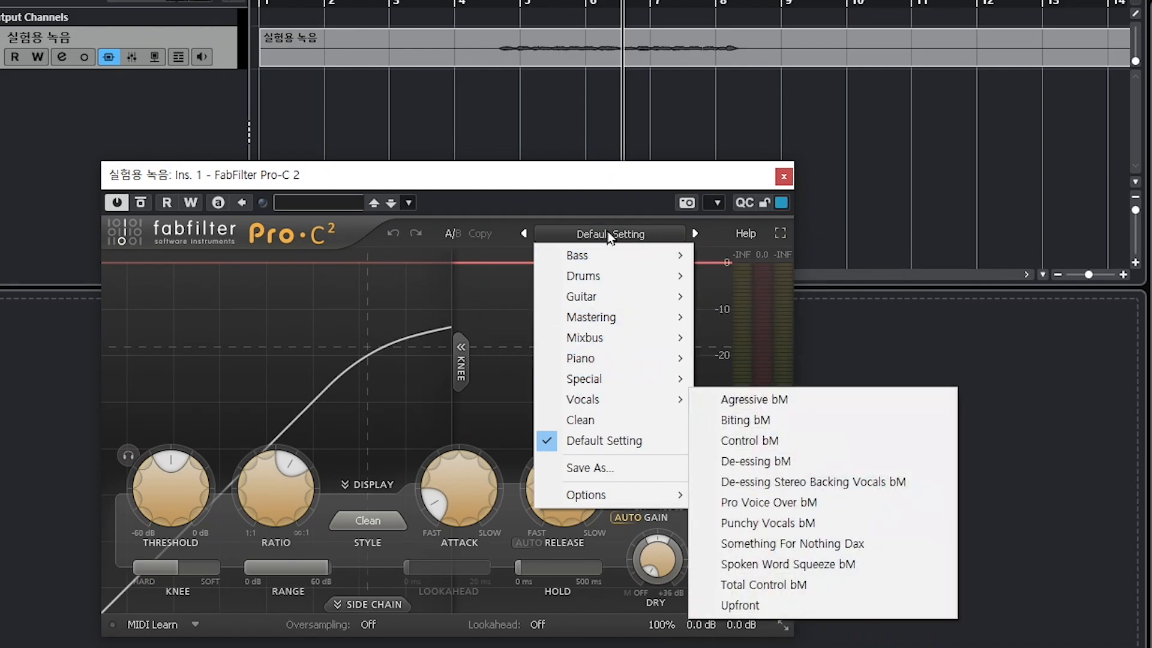
{"action": "left_click", "coordinate": [601, 174]}
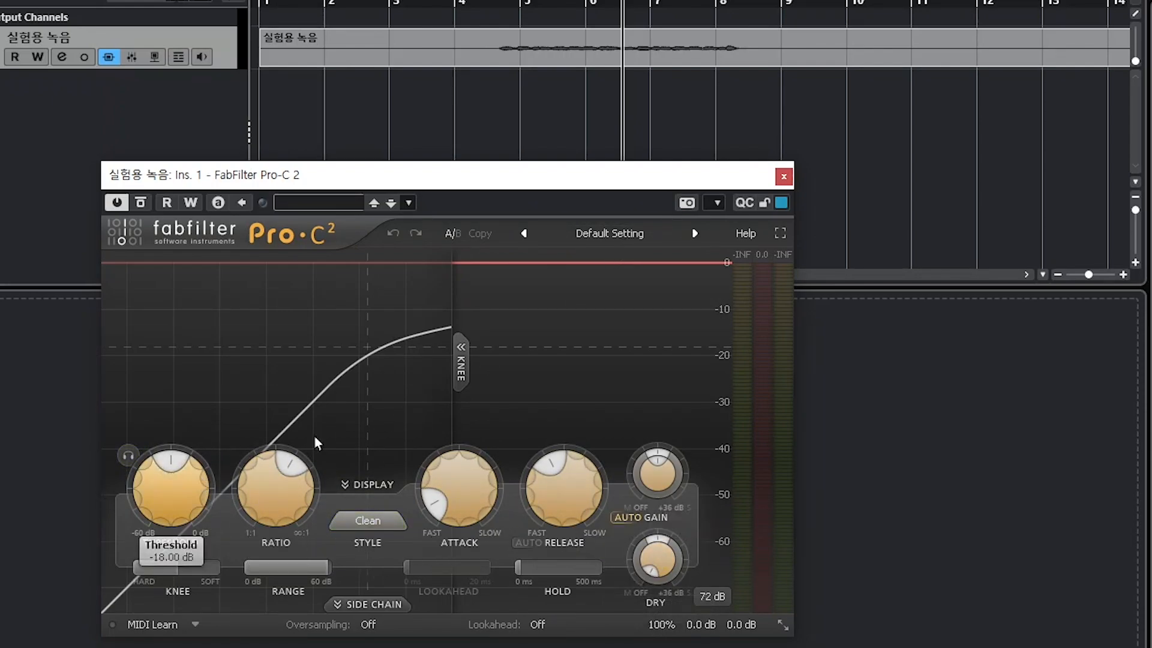
Load the Punchy Vocals bM preset from the Vocals category and collapse the side chain section.
{"action": "left_click", "coordinate": [621, 239]}
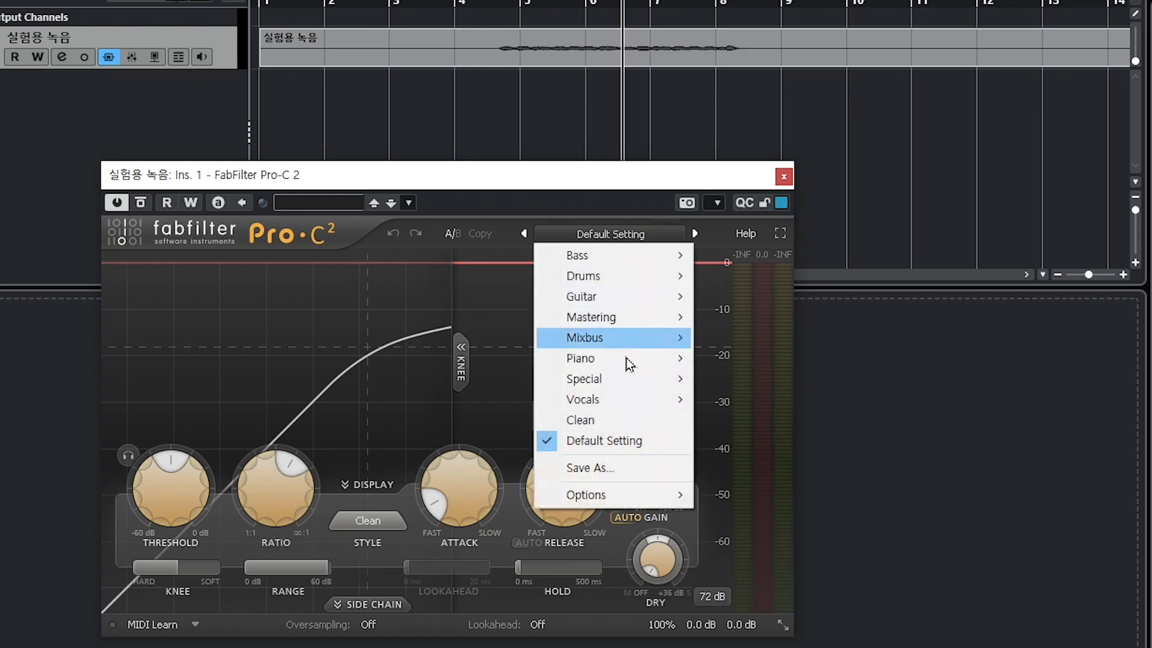
{"action": "mouse_move", "coordinate": [652, 406]}
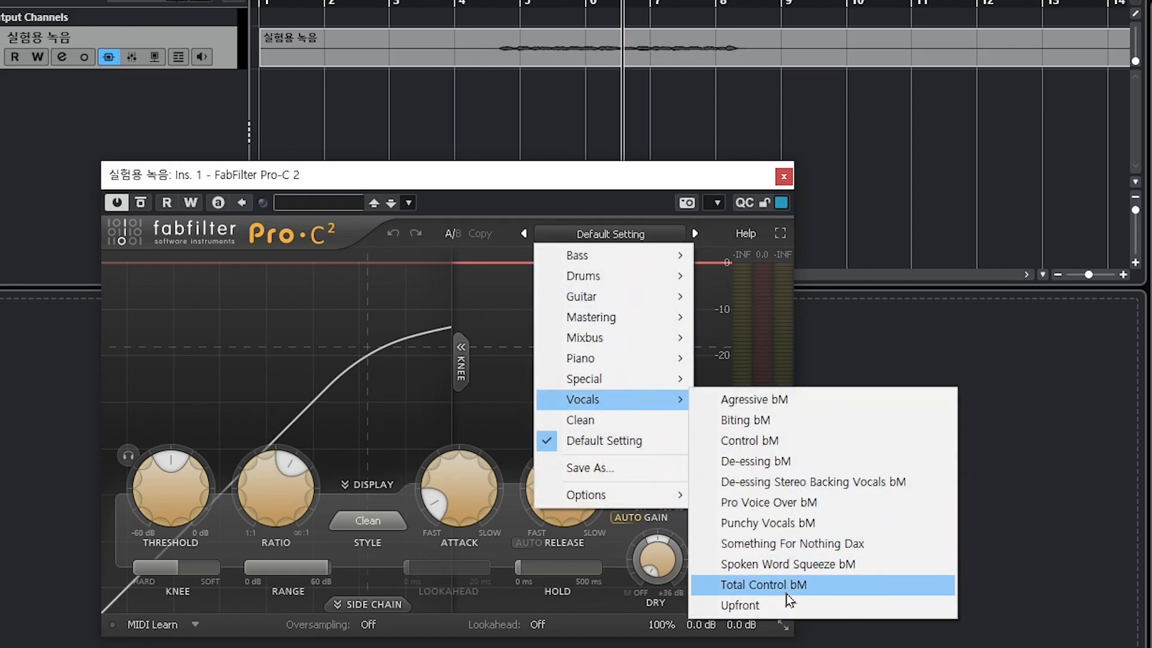
{"action": "left_click", "coordinate": [802, 524]}
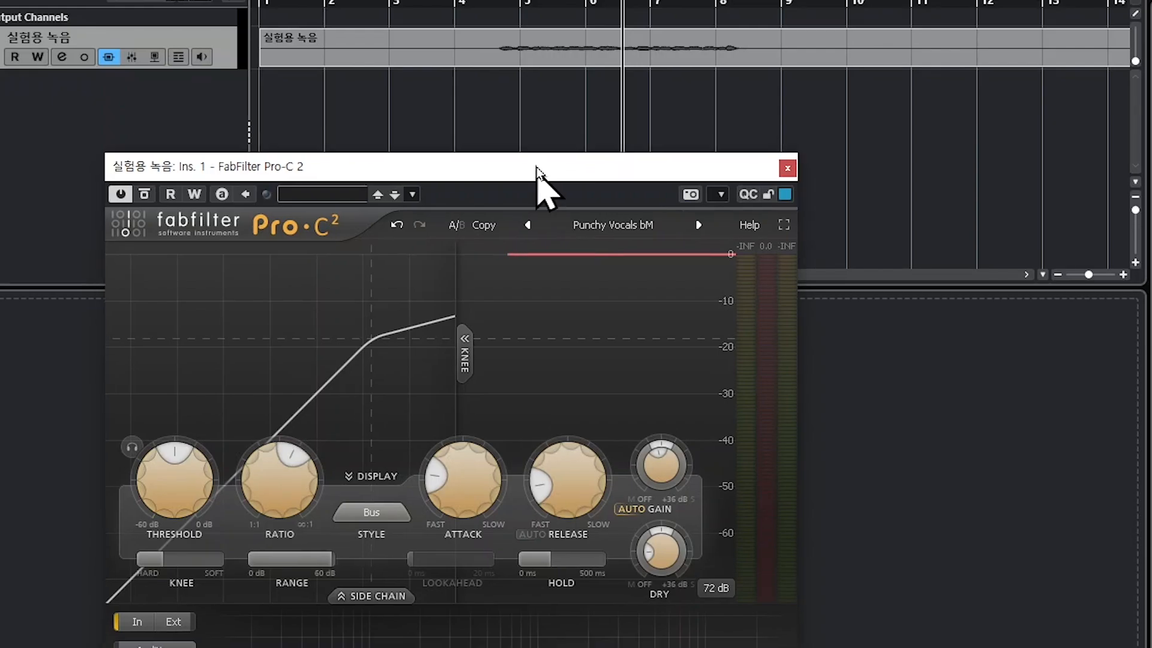
{"action": "left_click_drag", "start_coordinate": [540, 185], "coordinate": [534, 72]}
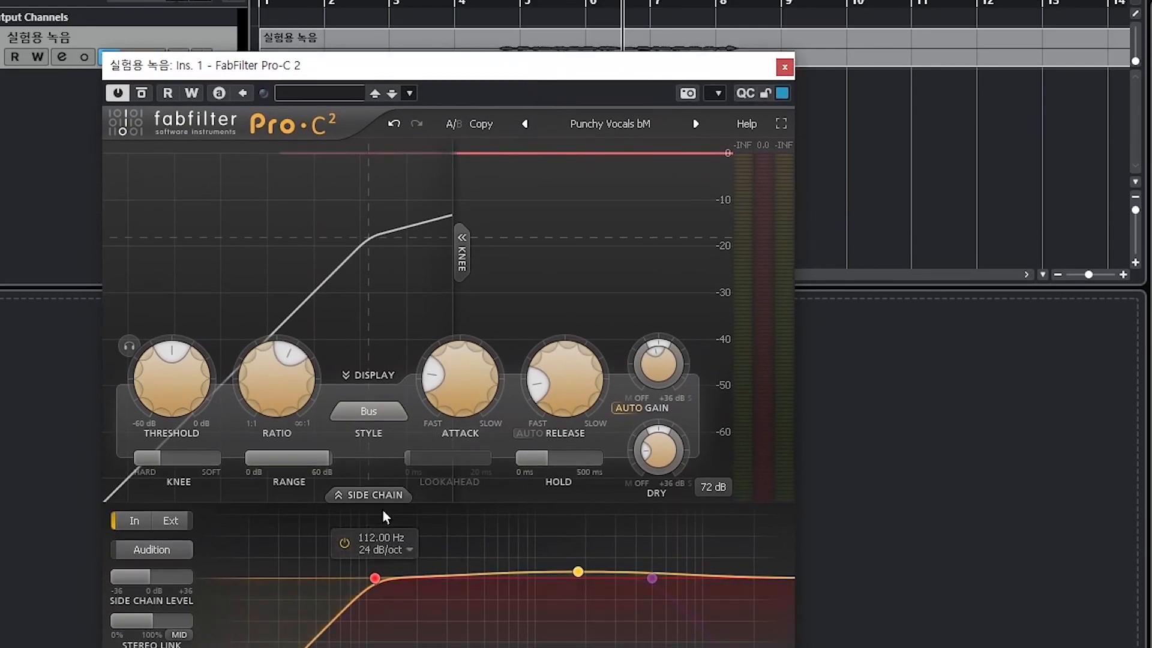
{"action": "left_click", "coordinate": [369, 495]}
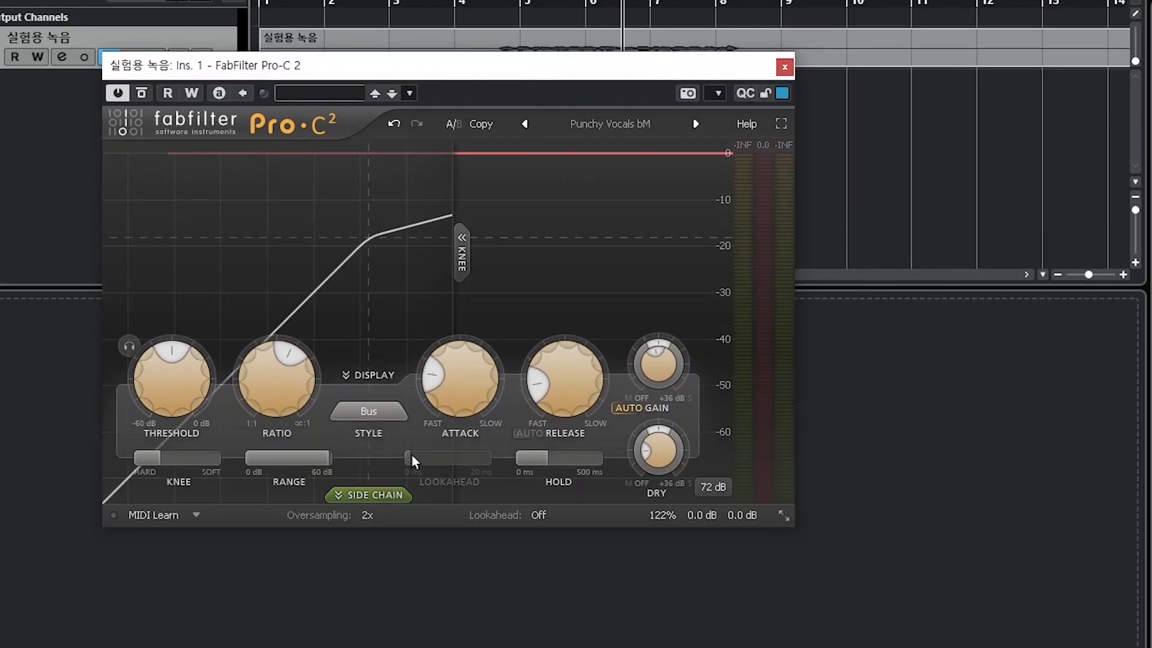
Load the Compact preset from the Drums category and collapse the side chain section.
{"action": "left_click", "coordinate": [621, 126]}
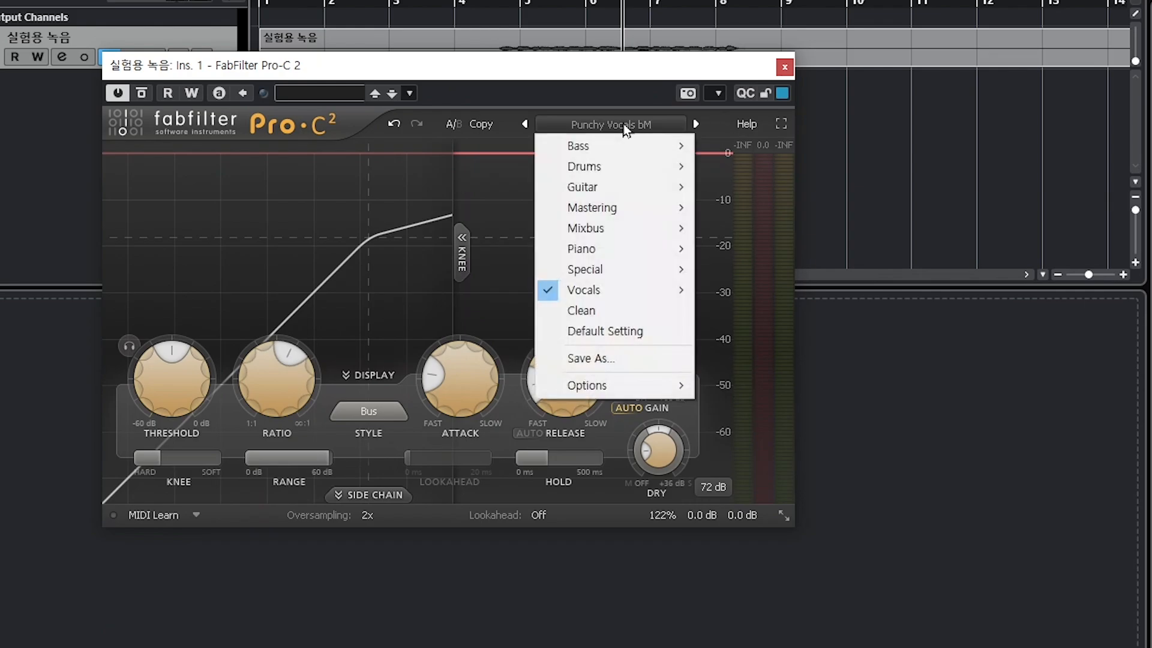
{"action": "mouse_move", "coordinate": [637, 169]}
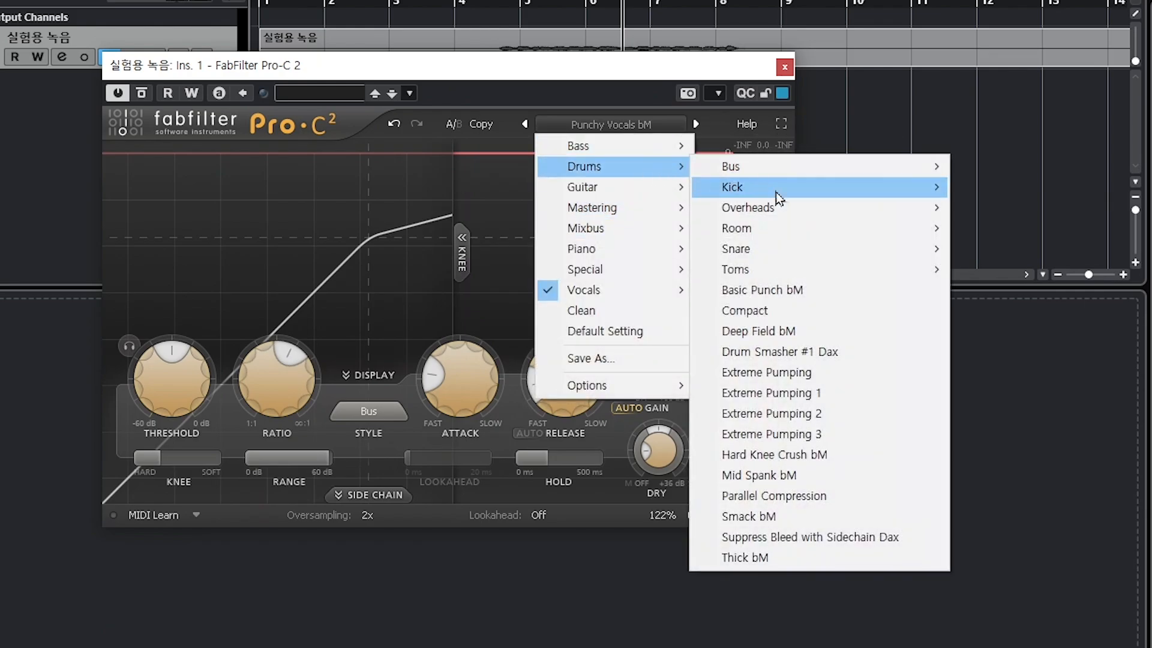
{"action": "left_click", "coordinate": [812, 310]}
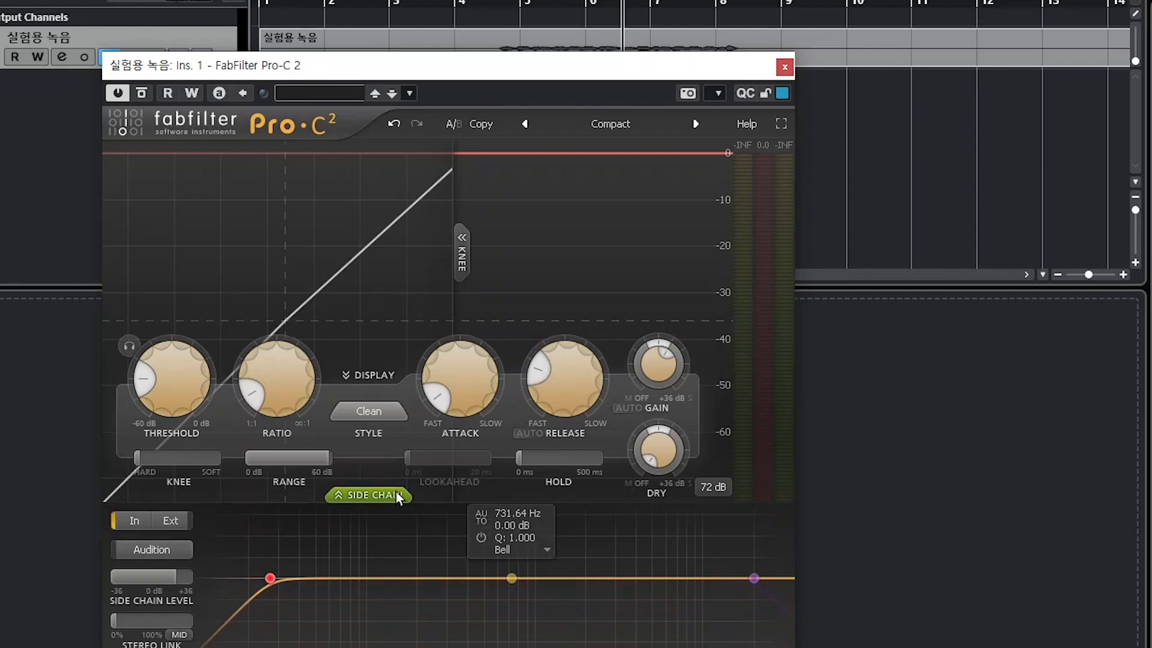
{"action": "left_click", "coordinate": [369, 493]}
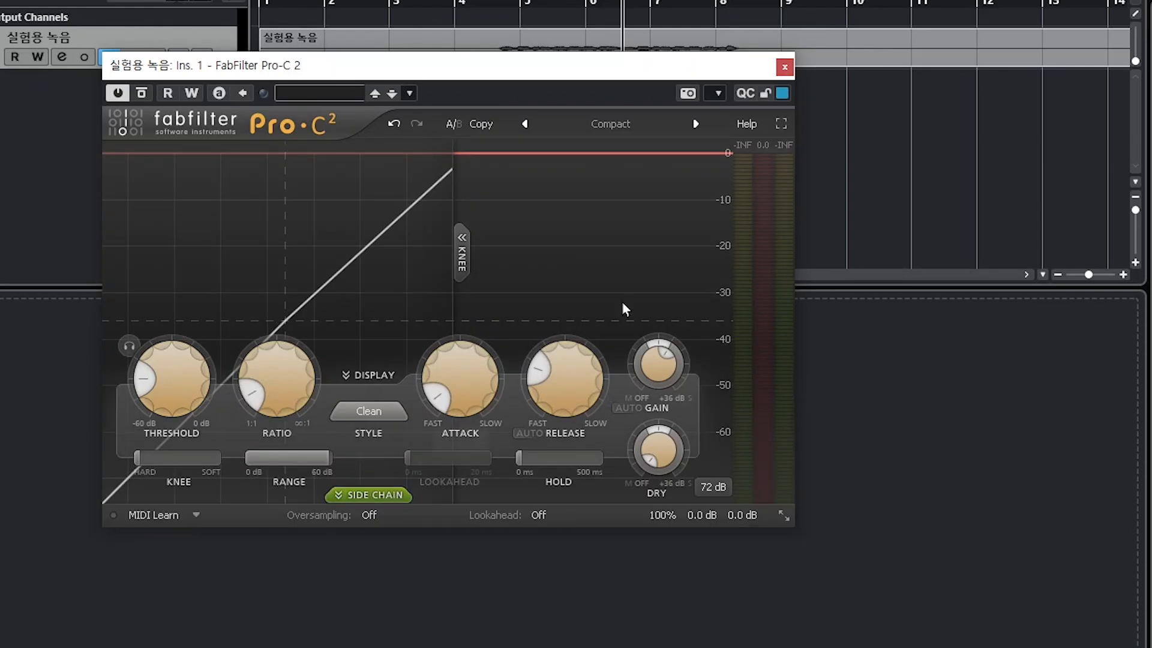
Load the Default Setting preset in the compressor and reposition the plug-in window.
{"action": "left_click", "coordinate": [643, 122]}
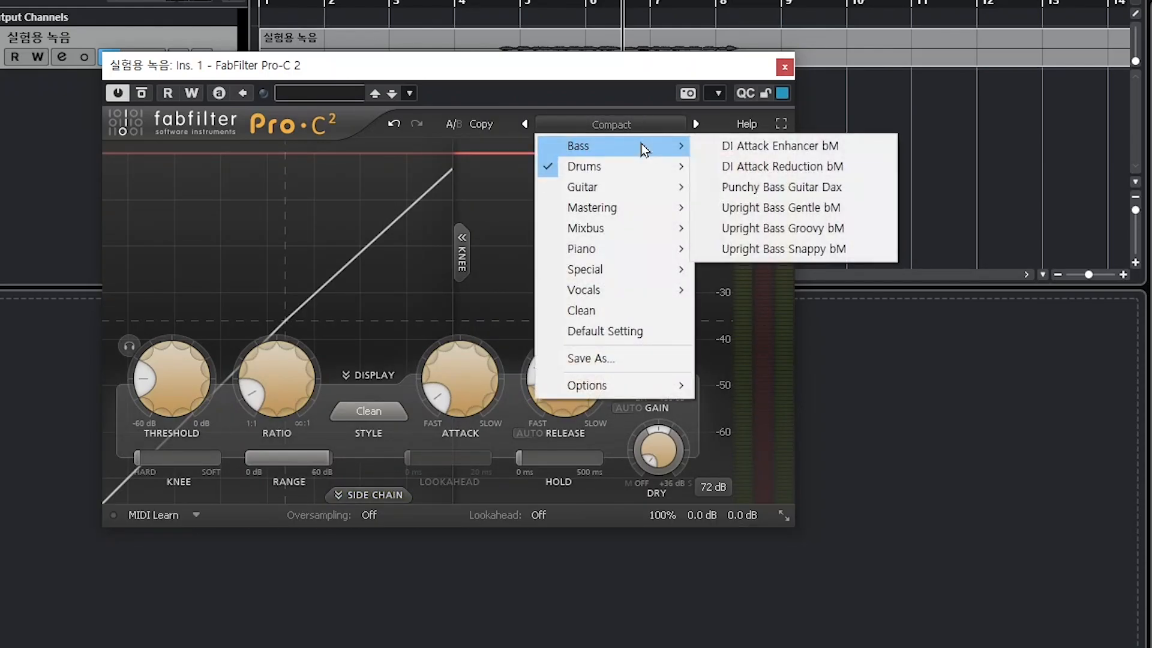
{"action": "left_click", "coordinate": [639, 332]}
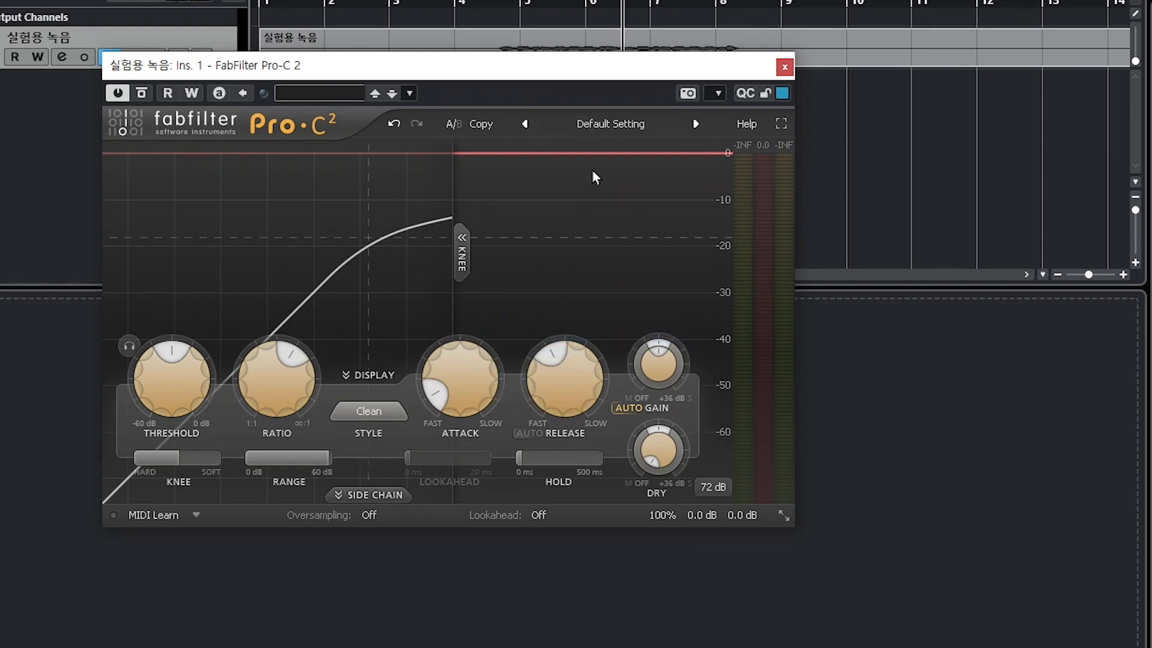
{"action": "left_click_drag", "start_coordinate": [504, 72], "coordinate": [486, 105]}
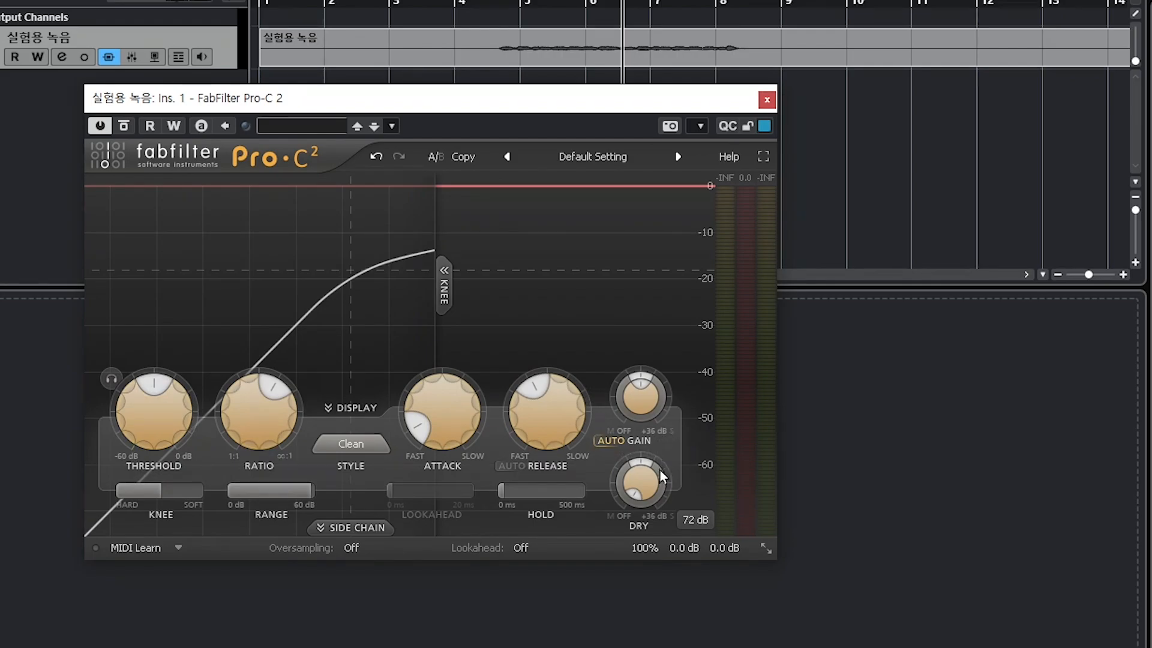
Expand and collapse the compressor's side chain section, and lower the threshold to -60 dB.
{"action": "left_click", "coordinate": [378, 528]}
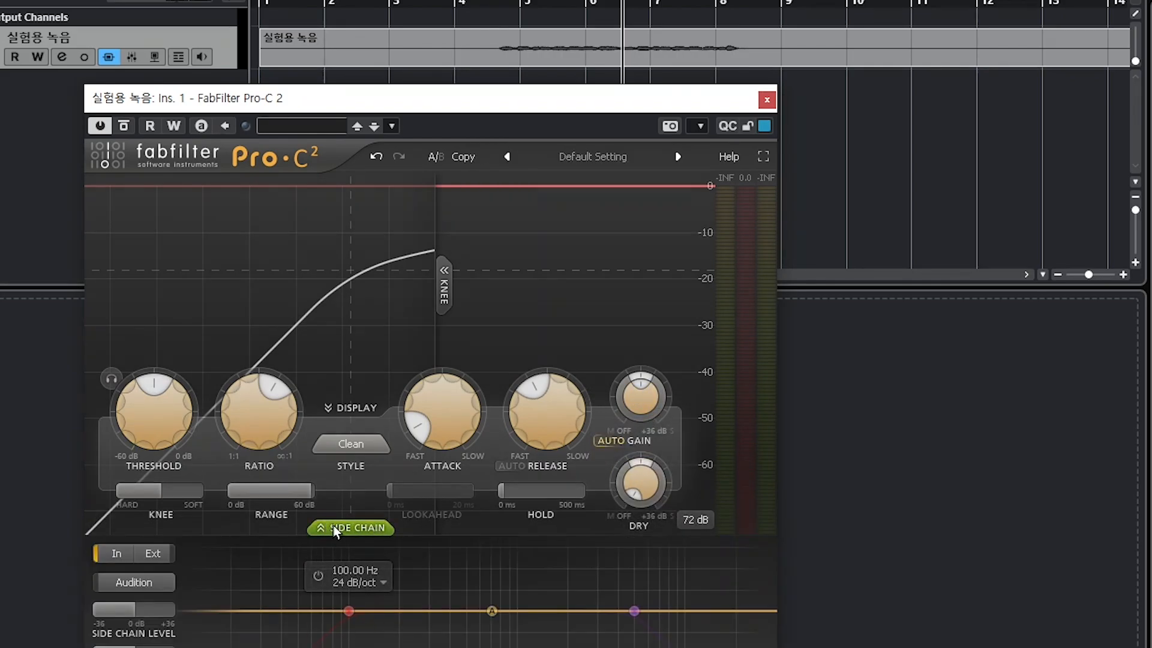
{"action": "left_click", "coordinate": [374, 531]}
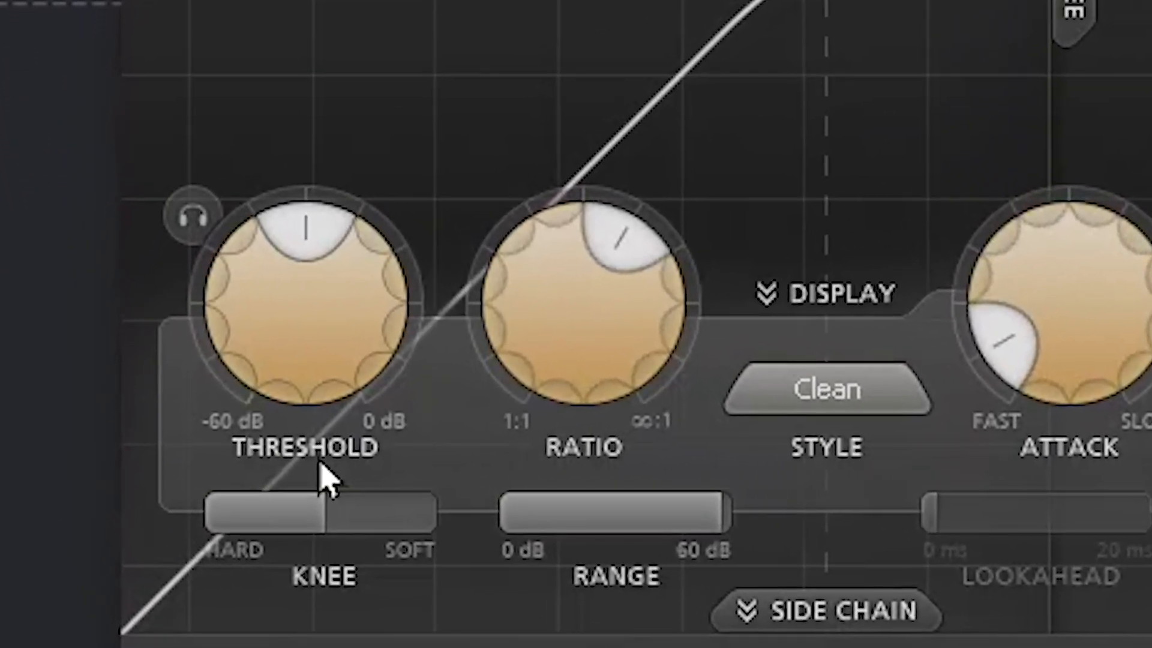
{"action": "mouse_move", "coordinate": [160, 452]}
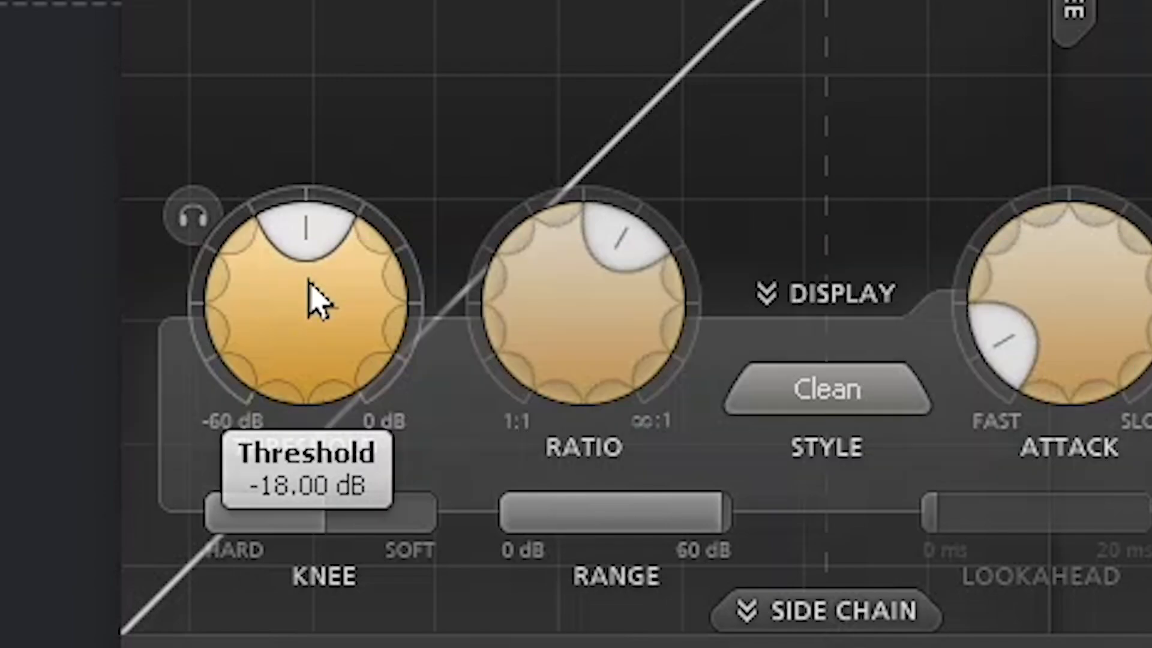
{"action": "left_click_drag", "start_coordinate": [299, 226], "coordinate": [314, 320]}
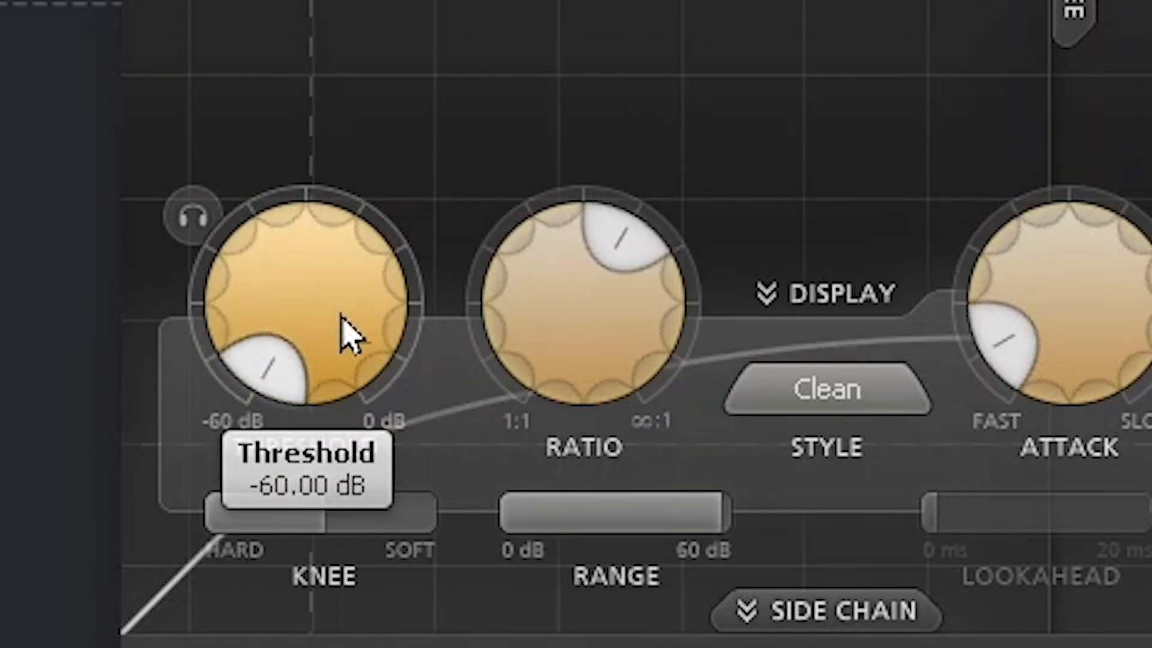
Sweep the compressor's threshold up to 0 dB and back down to -60 dB.
{"action": "left_click_drag", "start_coordinate": [304, 365], "coordinate": [327, 117]}
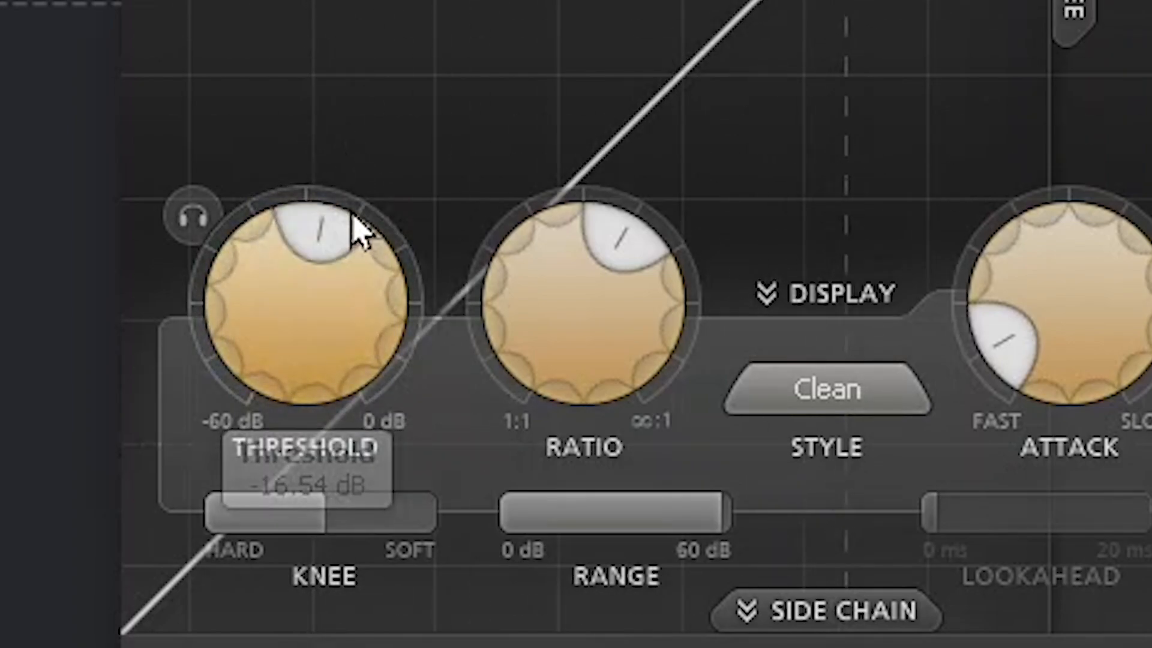
{"action": "left_click_drag", "start_coordinate": [352, 258], "coordinate": [678, 558]}
{"action": "left_click_drag", "start_coordinate": [651, 645], "coordinate": [504, 645]}
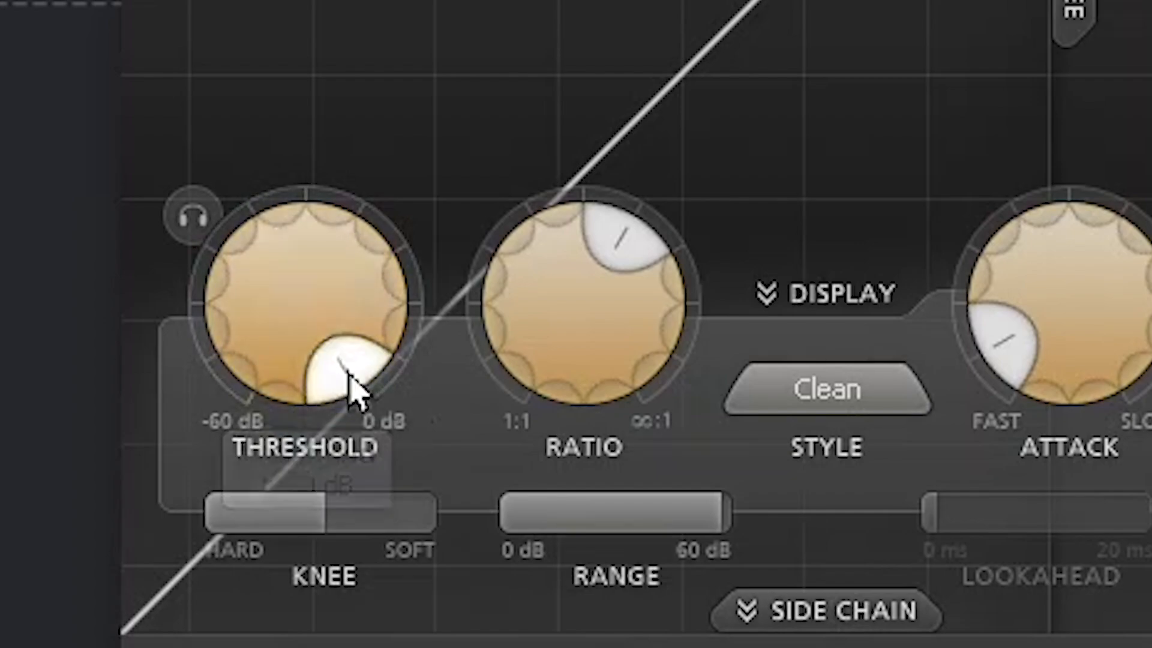
{"action": "mouse_move", "coordinate": [343, 371]}
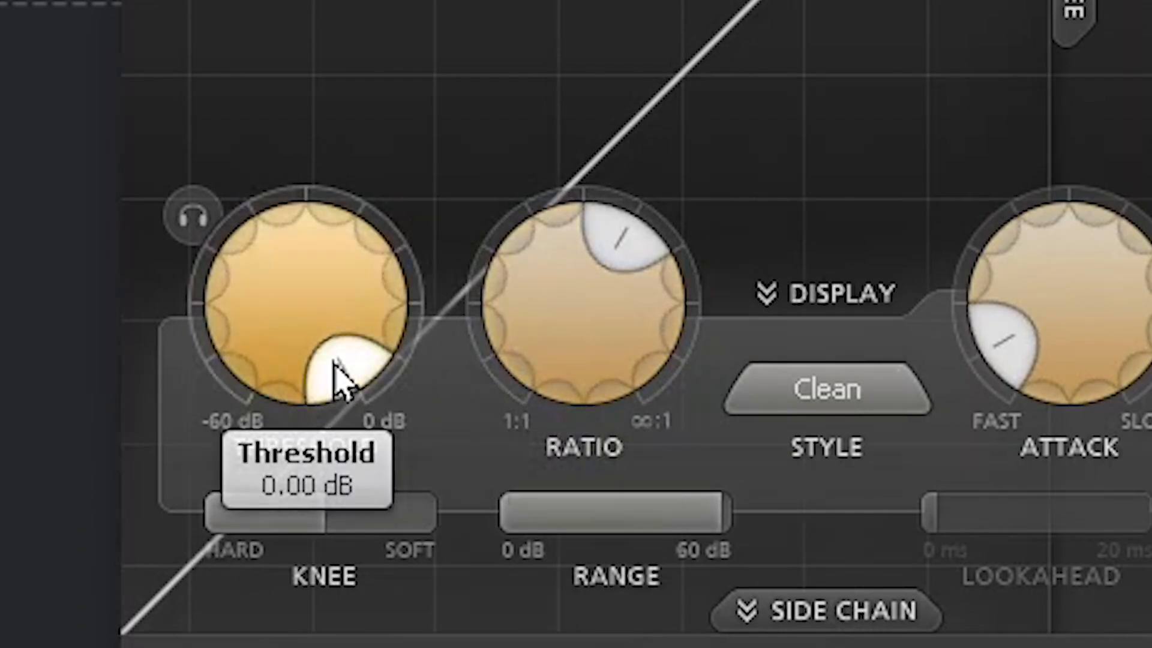
{"action": "left_click_drag", "start_coordinate": [340, 378], "coordinate": [359, 211]}
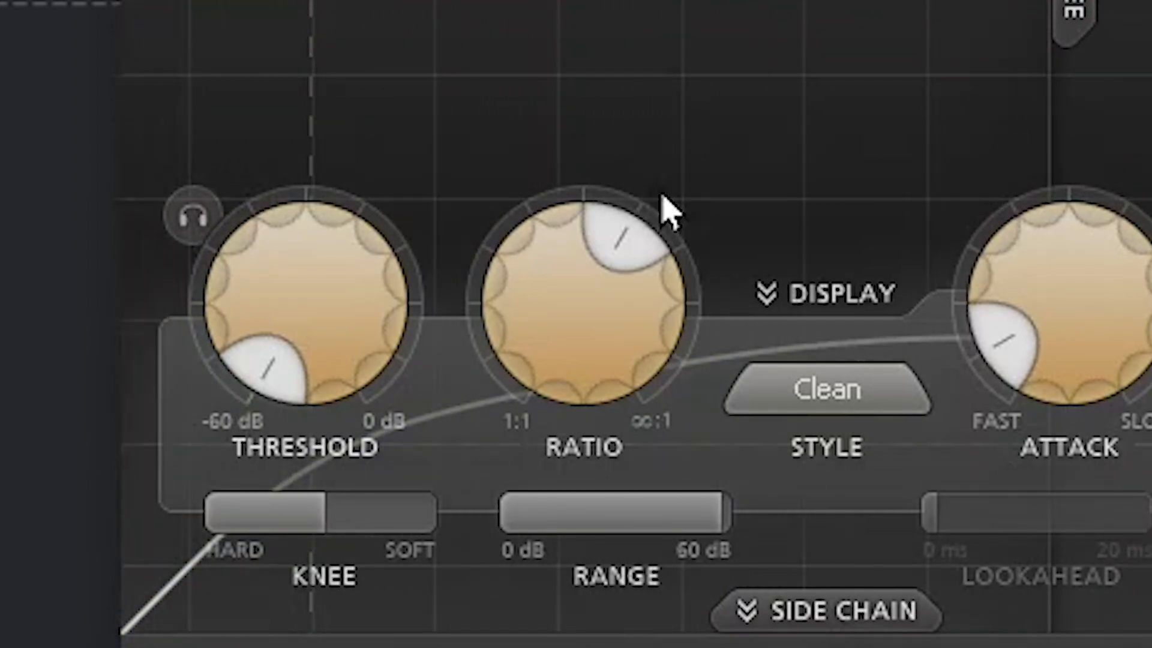
Raise the compressor's threshold and set it to exactly -18 dB.
{"action": "left_click_drag", "start_coordinate": [291, 370], "coordinate": [303, 223]}
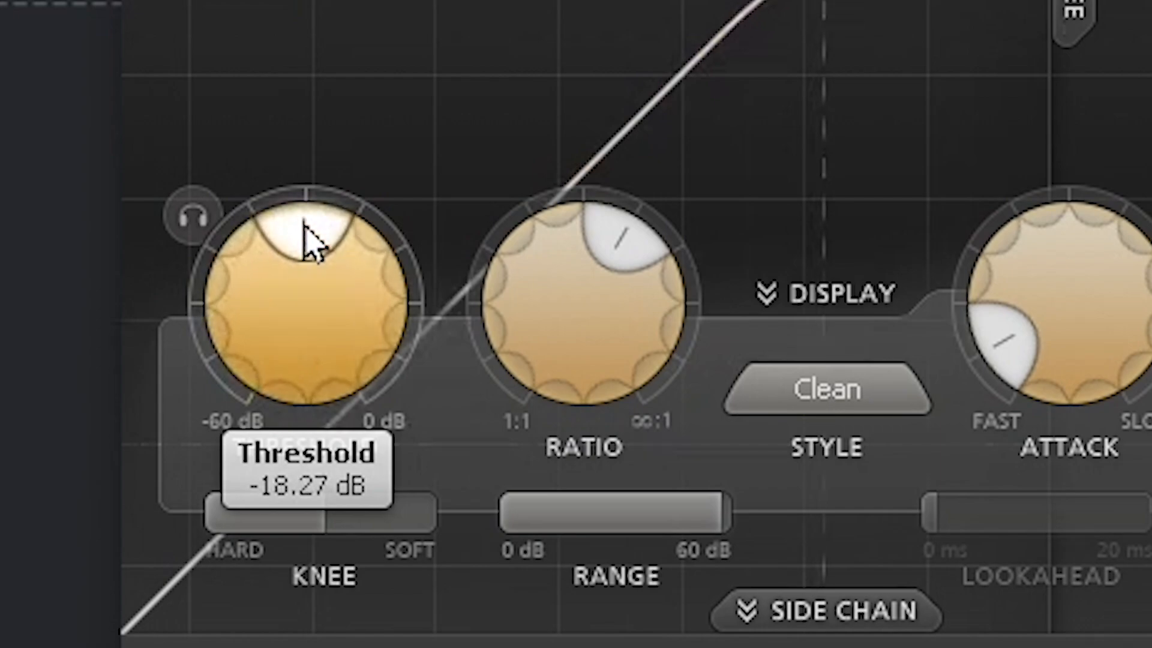
{"action": "double_click", "coordinate": [318, 261]}
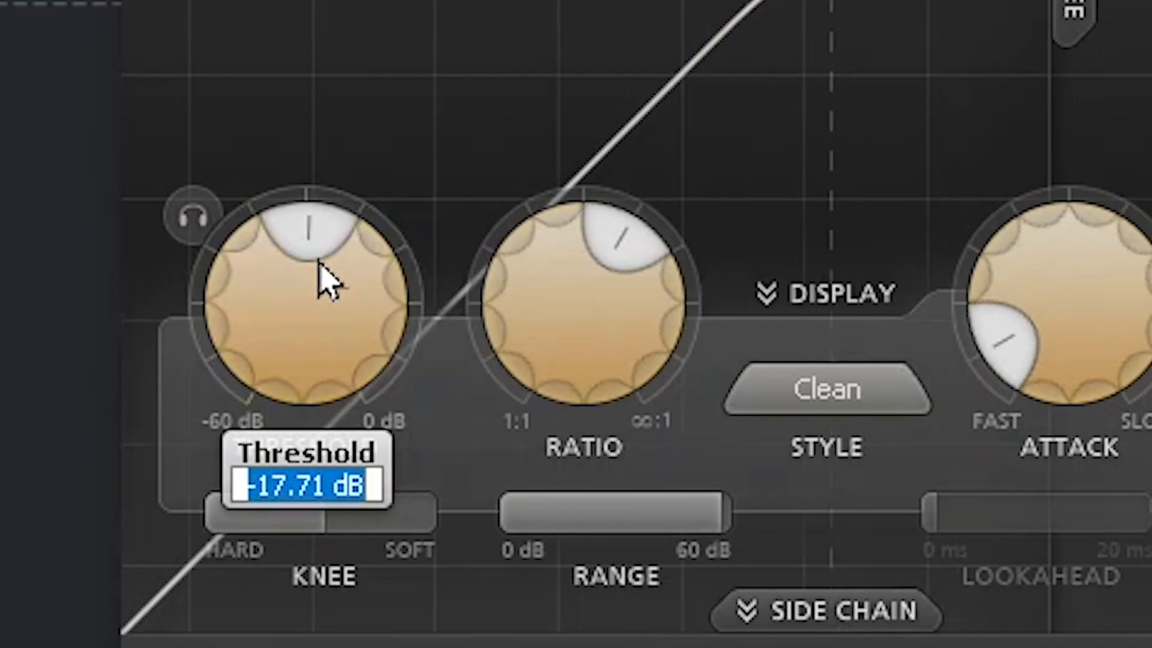
{"action": "type", "text": "-18"}
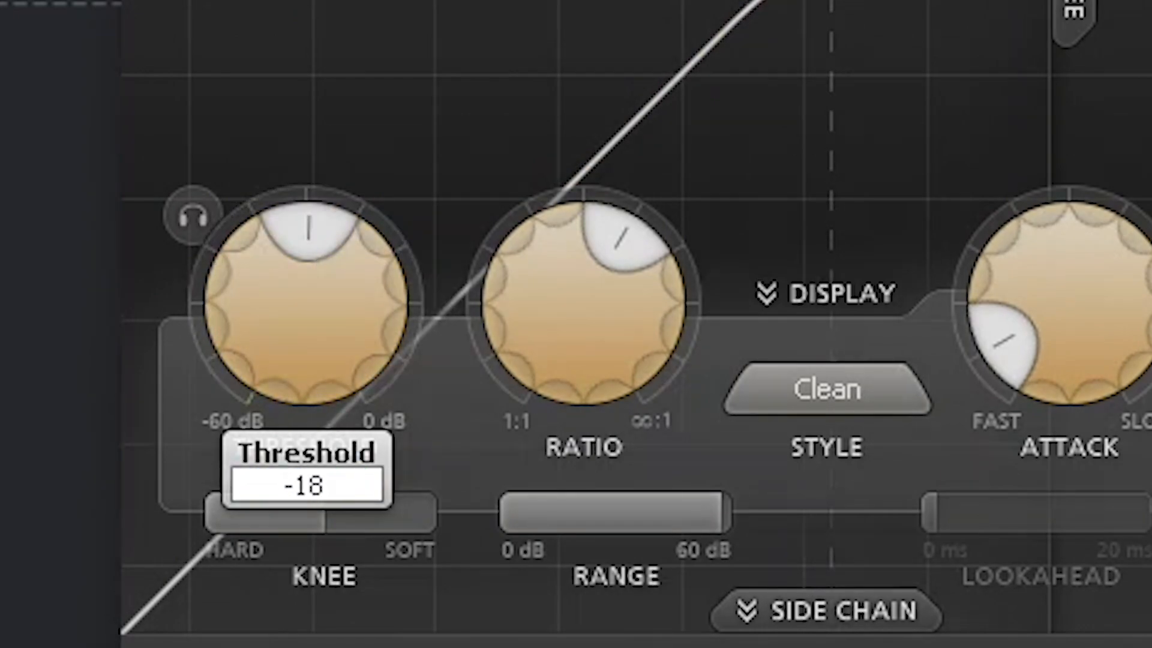
{"action": "key", "text": "Return"}
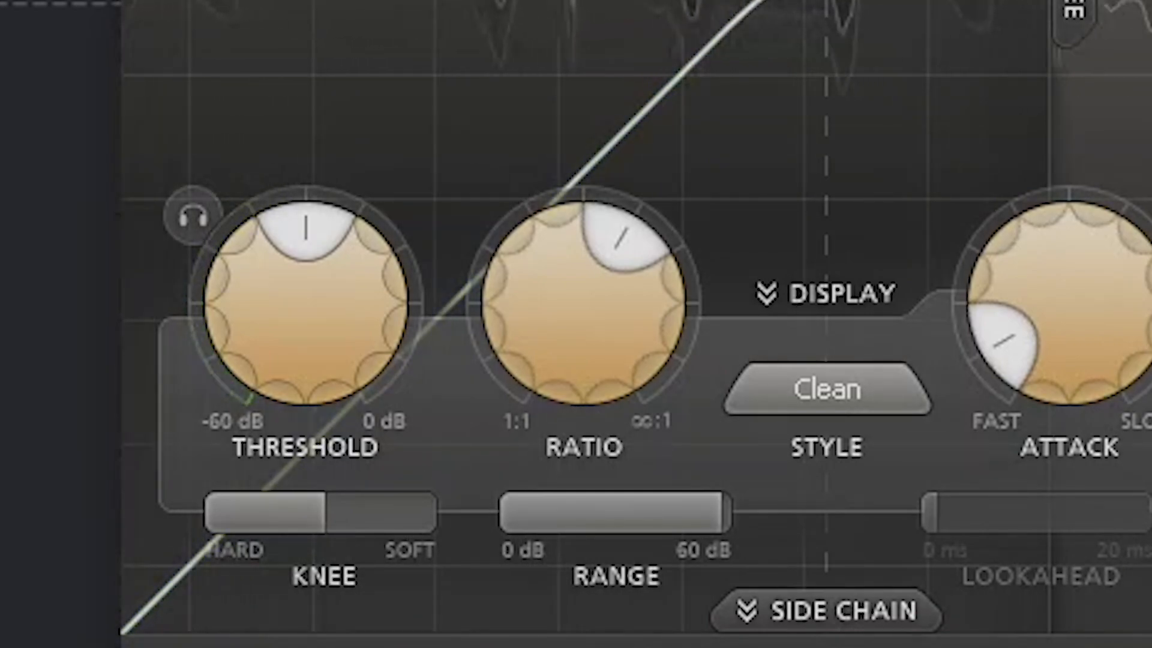
Lower the threshold to -60 dB and raise it to 0 dB to compare both extremes.
{"action": "mouse_move", "coordinate": [346, 273]}
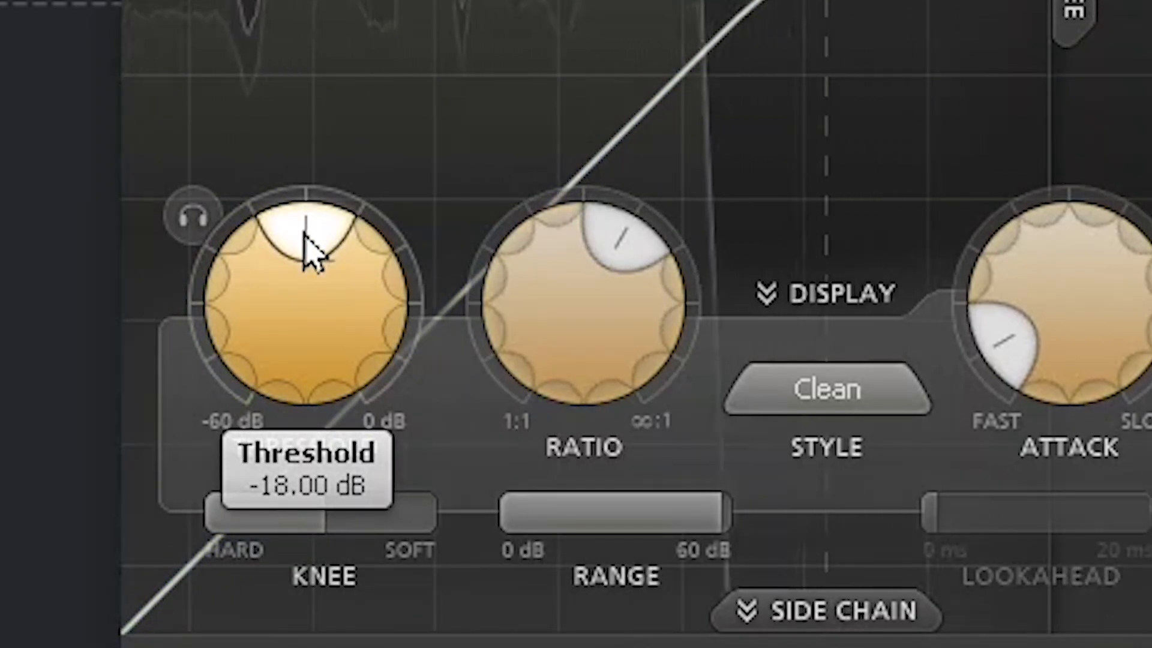
{"action": "left_click_drag", "start_coordinate": [308, 249], "coordinate": [296, 367]}
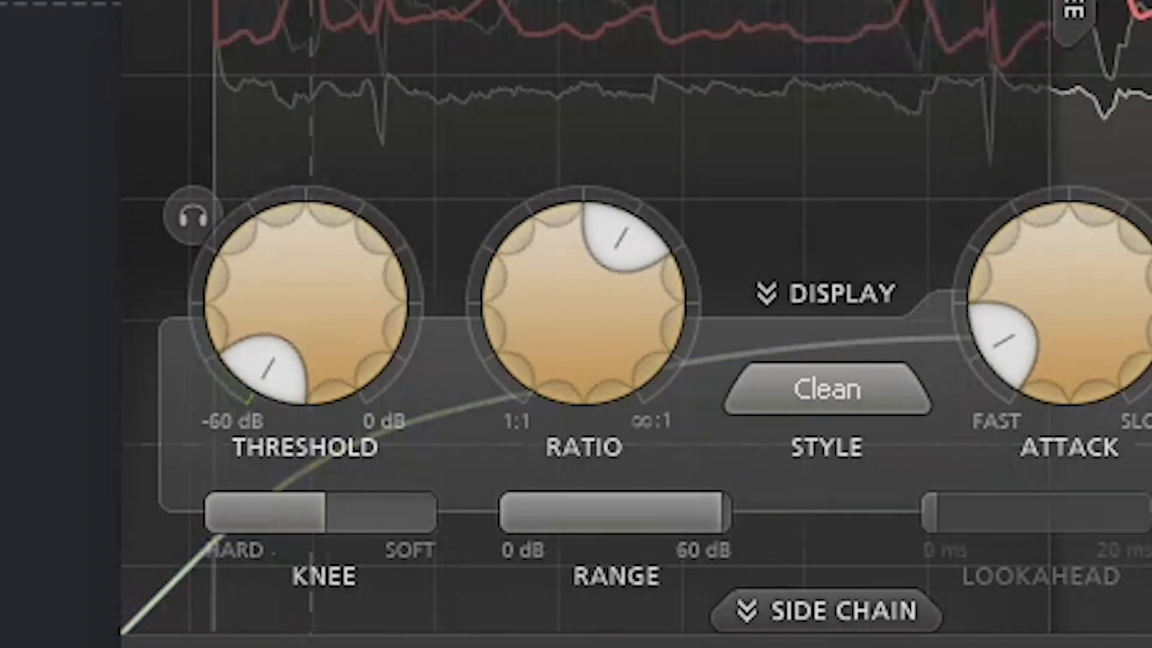
{"action": "mouse_move", "coordinate": [283, 368]}
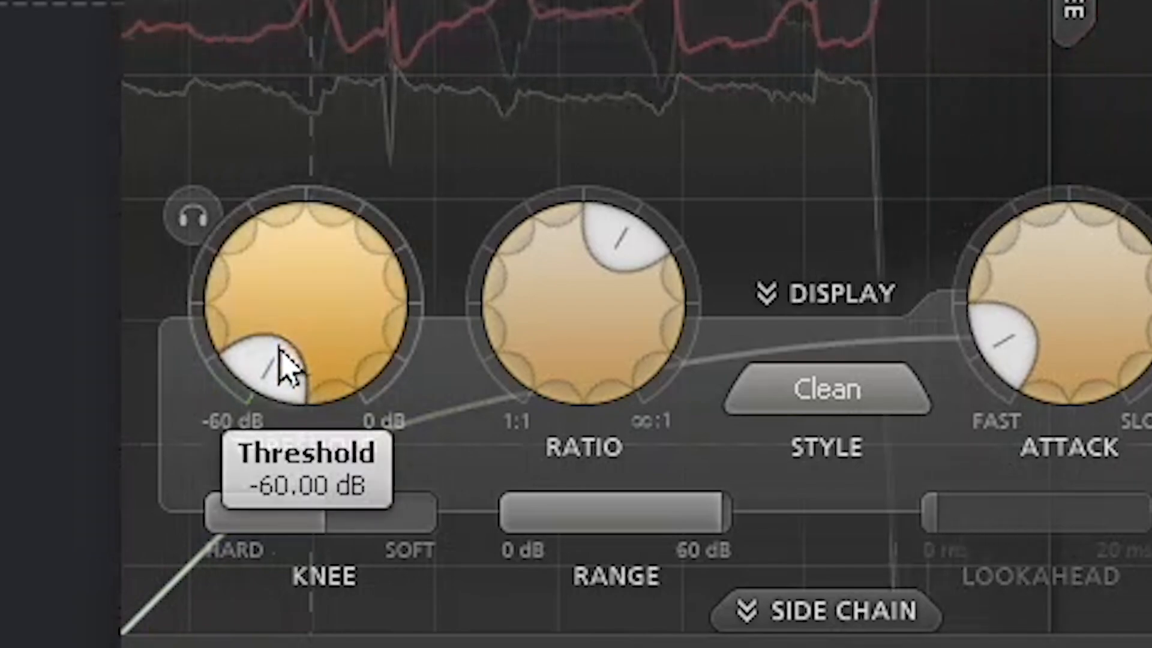
{"action": "left_click_drag", "start_coordinate": [283, 375], "coordinate": [354, 533]}
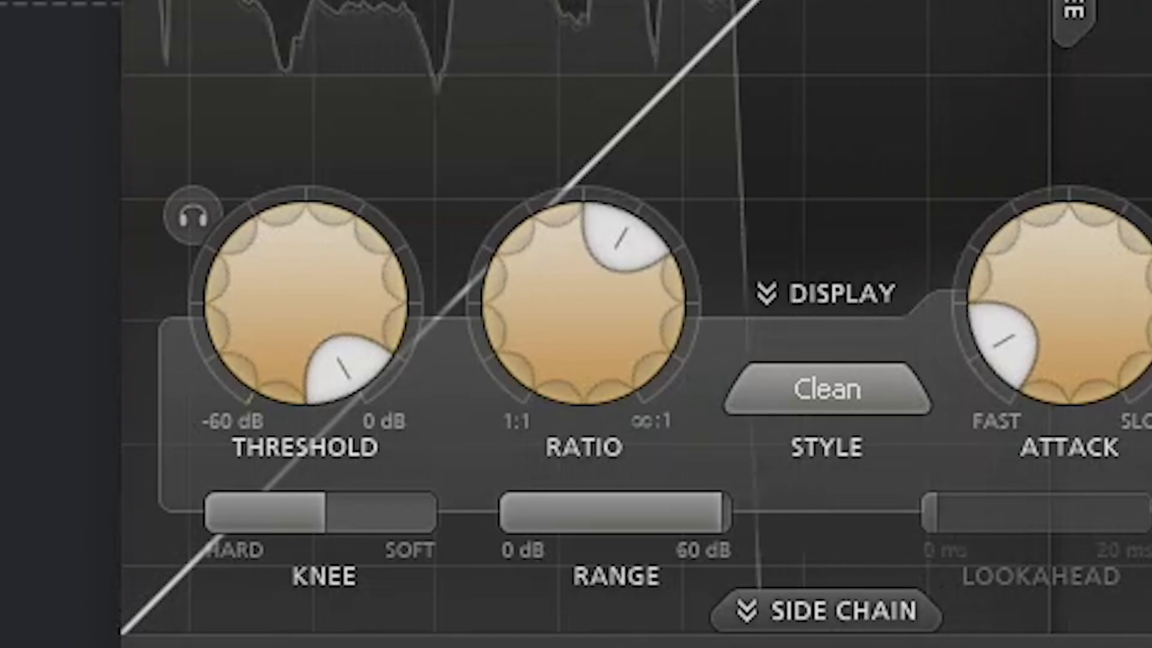
Set the compressor's threshold back to -18 dB.
{"action": "mouse_move", "coordinate": [363, 376]}
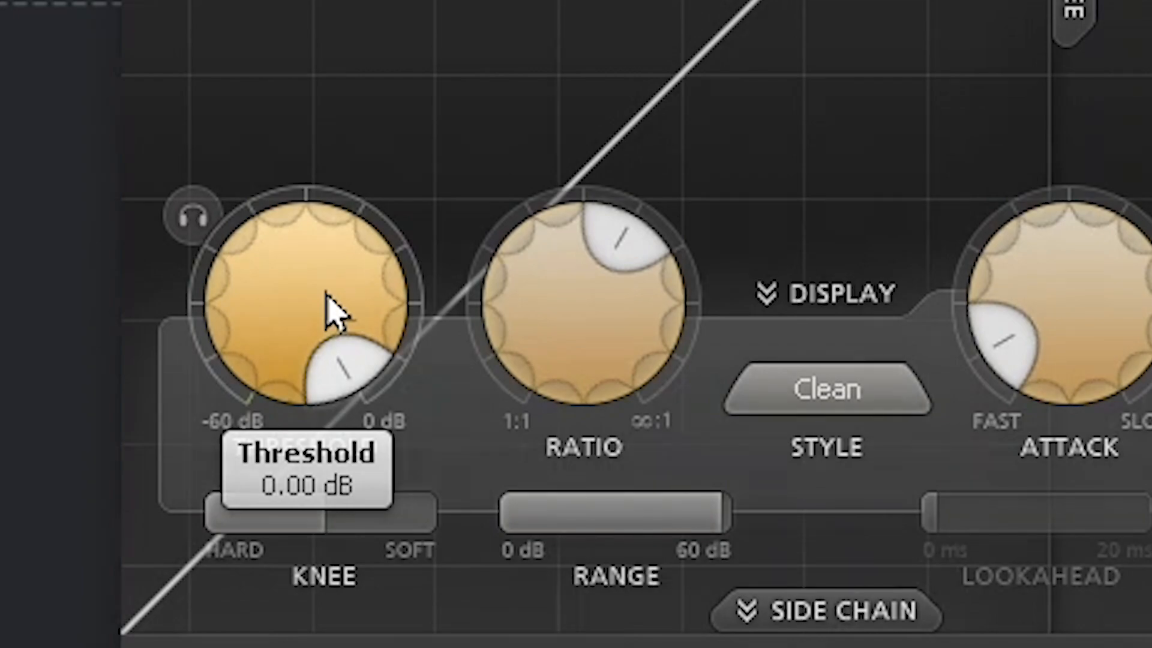
{"action": "double_click", "coordinate": [342, 360]}
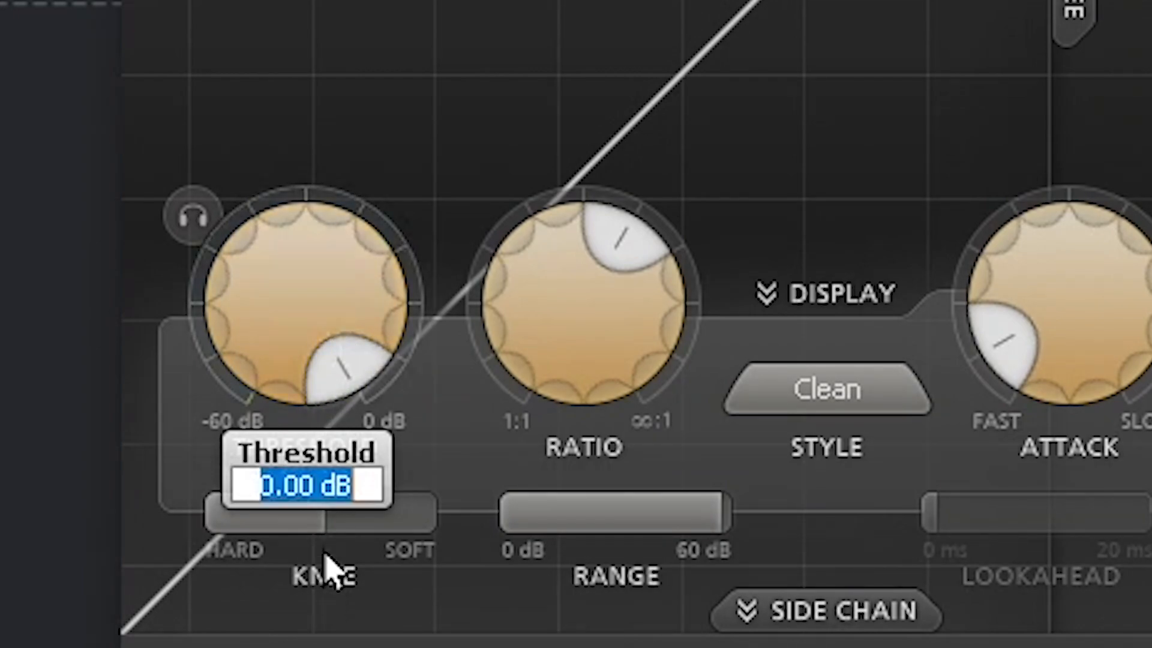
{"action": "type", "text": "-"}
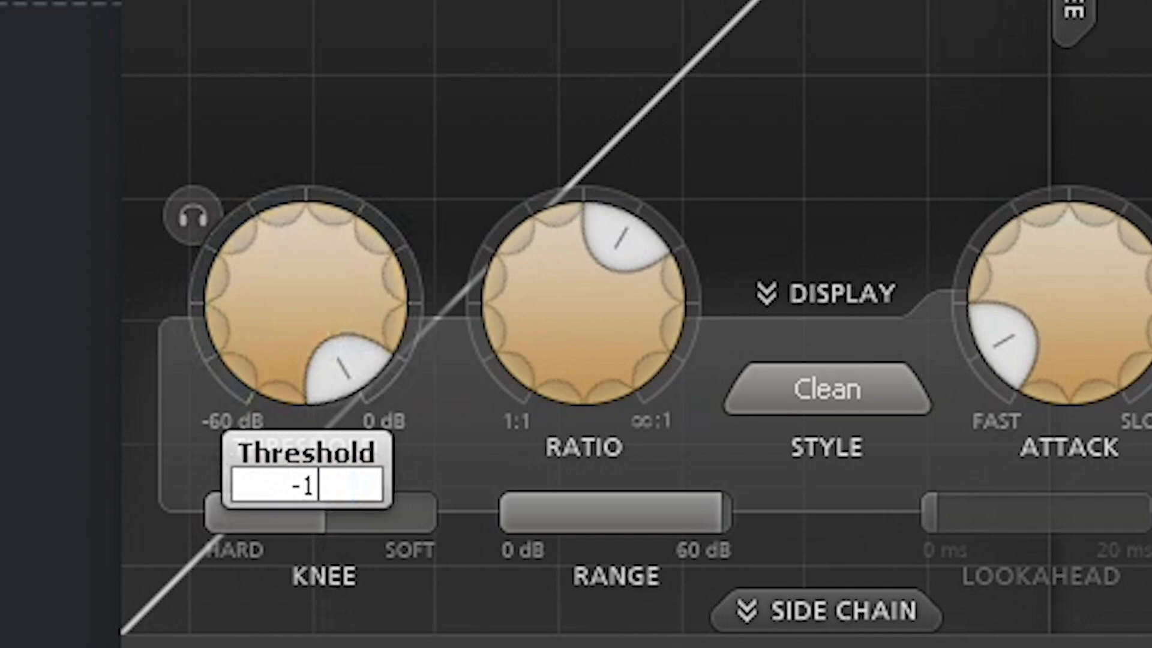
{"action": "type", "text": "18"}
{"action": "key", "text": "Return"}
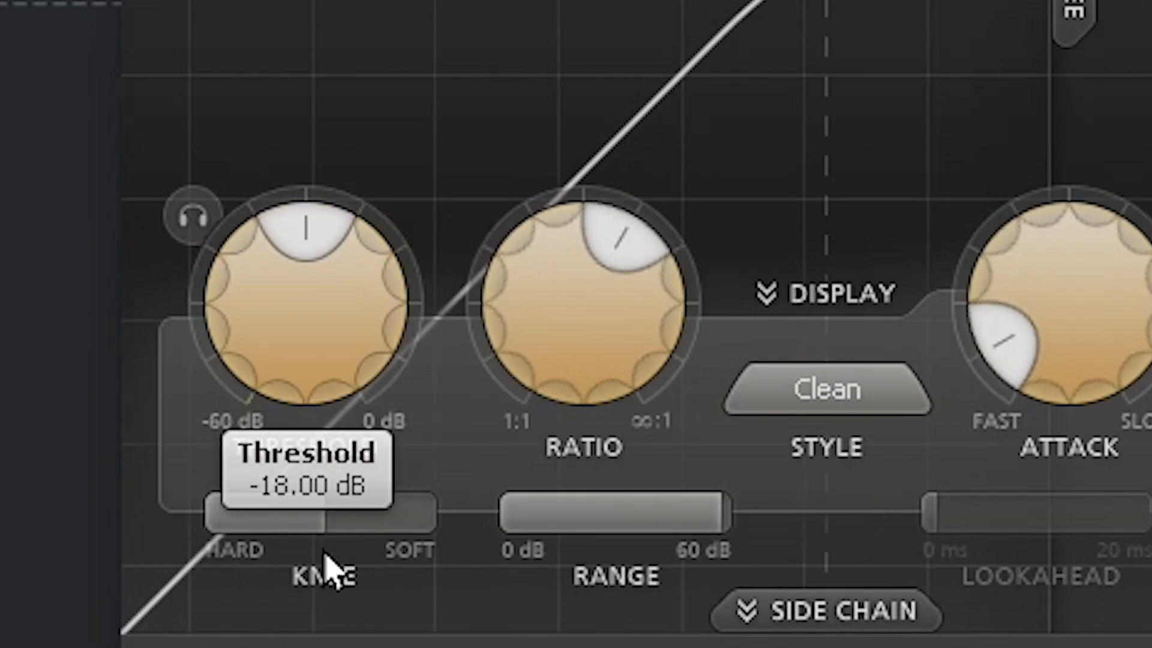
Lower the compressor's ratio and set it to exactly 2.00:1.
{"action": "mouse_move", "coordinate": [651, 330]}
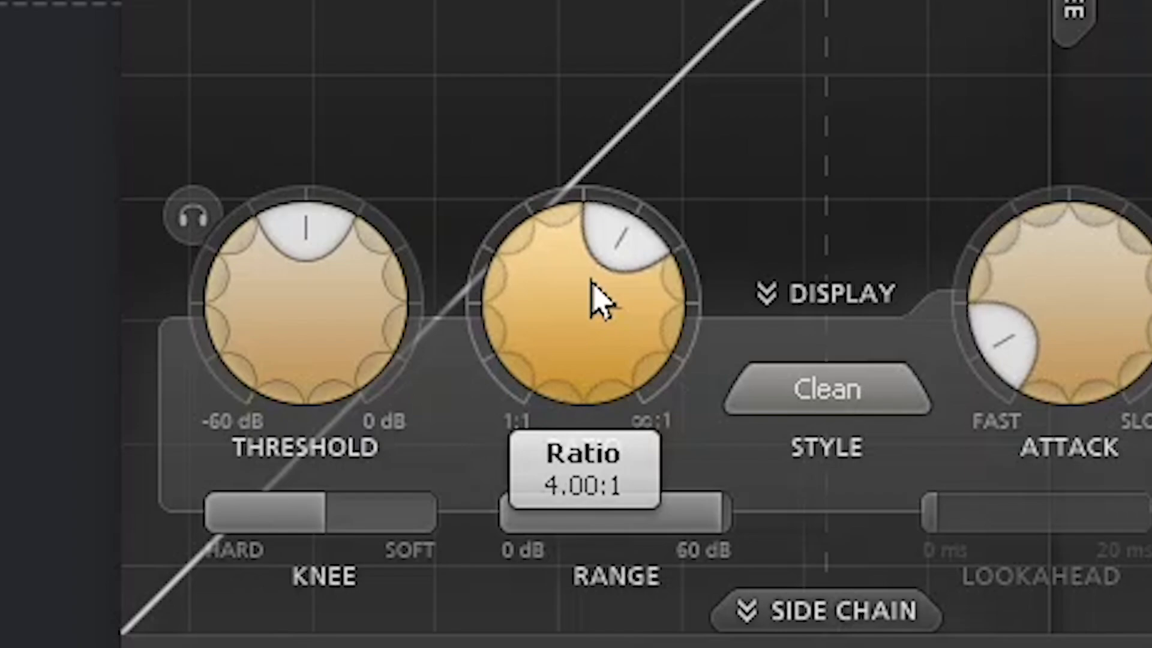
{"action": "left_click_drag", "start_coordinate": [609, 250], "coordinate": [543, 253]}
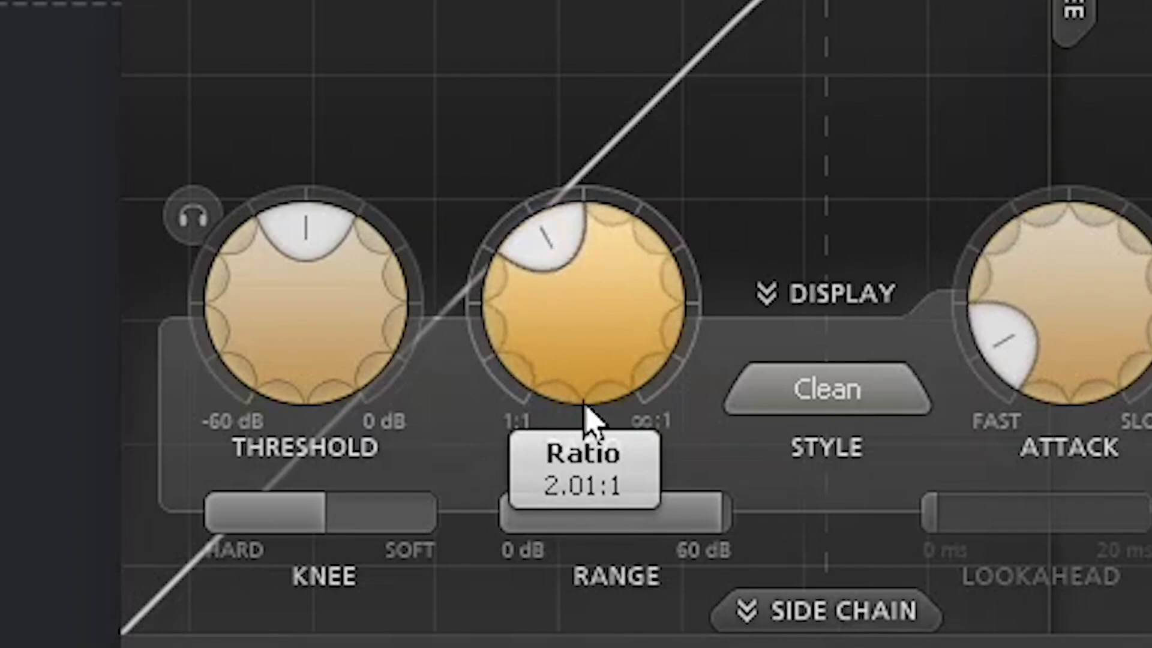
{"action": "double_click", "coordinate": [610, 334]}
{"action": "type", "text": "2.00:1"}
{"action": "key", "text": "Return"}
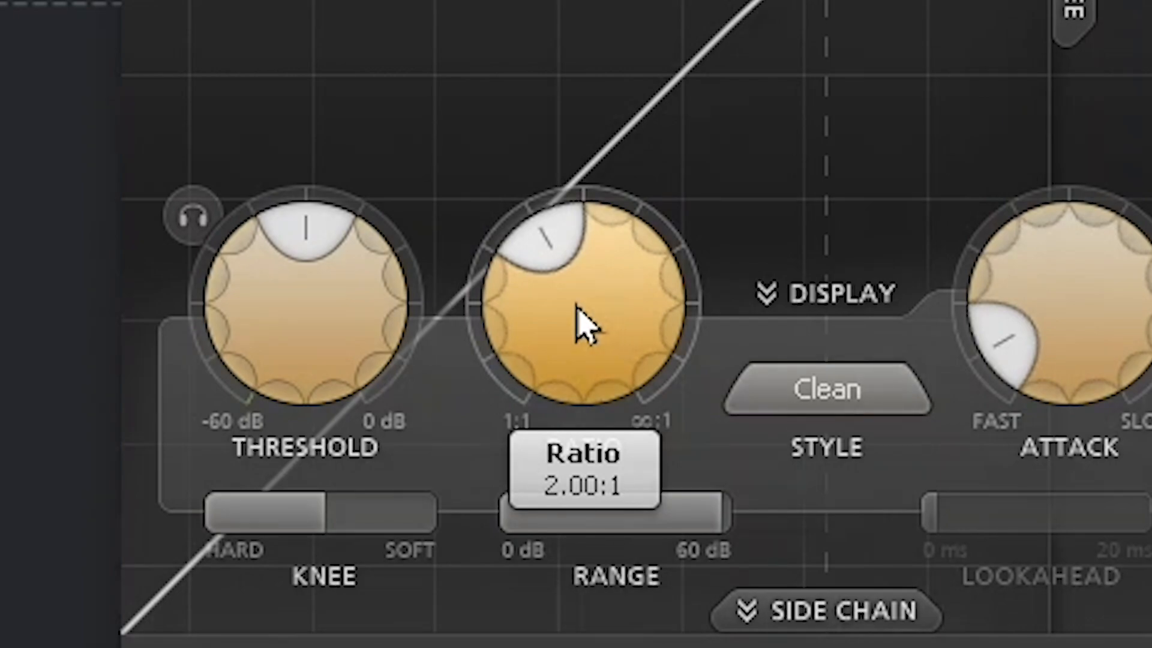
Sweep the compressor's ratio down to 1.00:1 and up to 100.00:1.
{"action": "left_click_drag", "start_coordinate": [558, 252], "coordinate": [591, 450]}
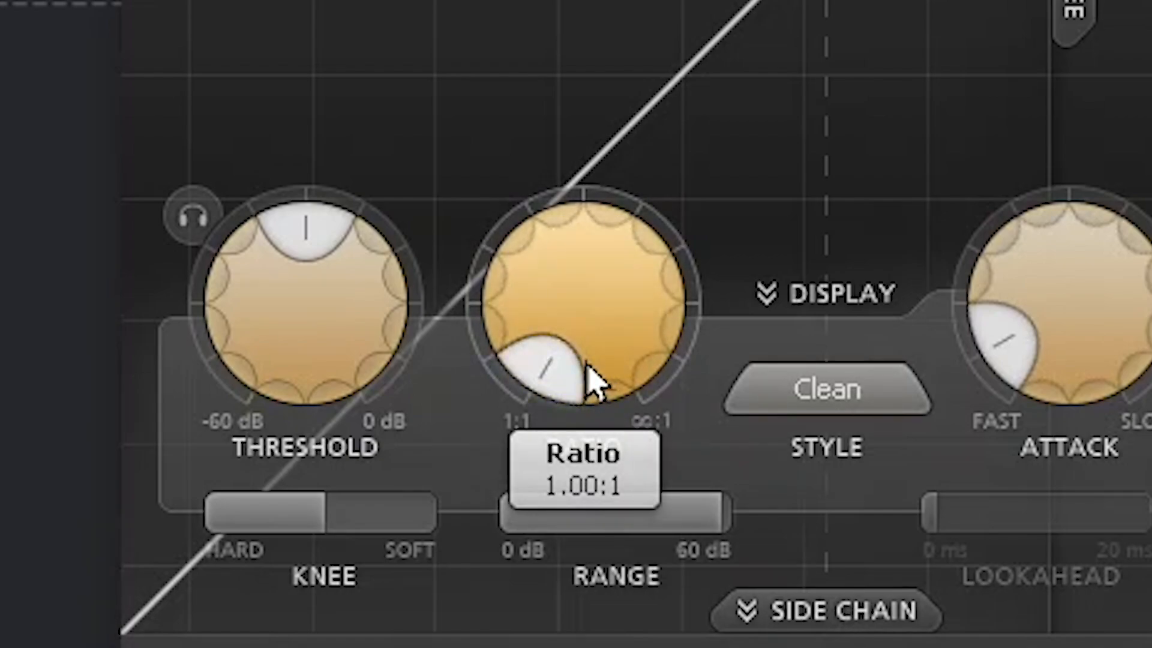
{"action": "left_click_drag", "start_coordinate": [571, 377], "coordinate": [681, 488]}
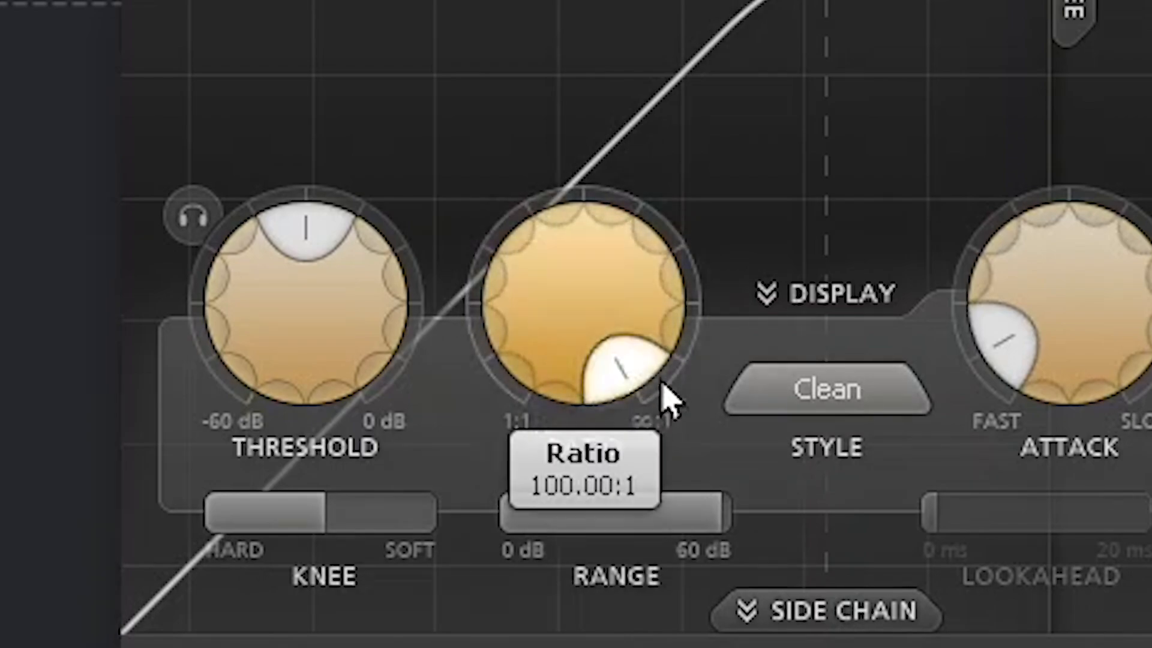
{"action": "mouse_move", "coordinate": [589, 406]}
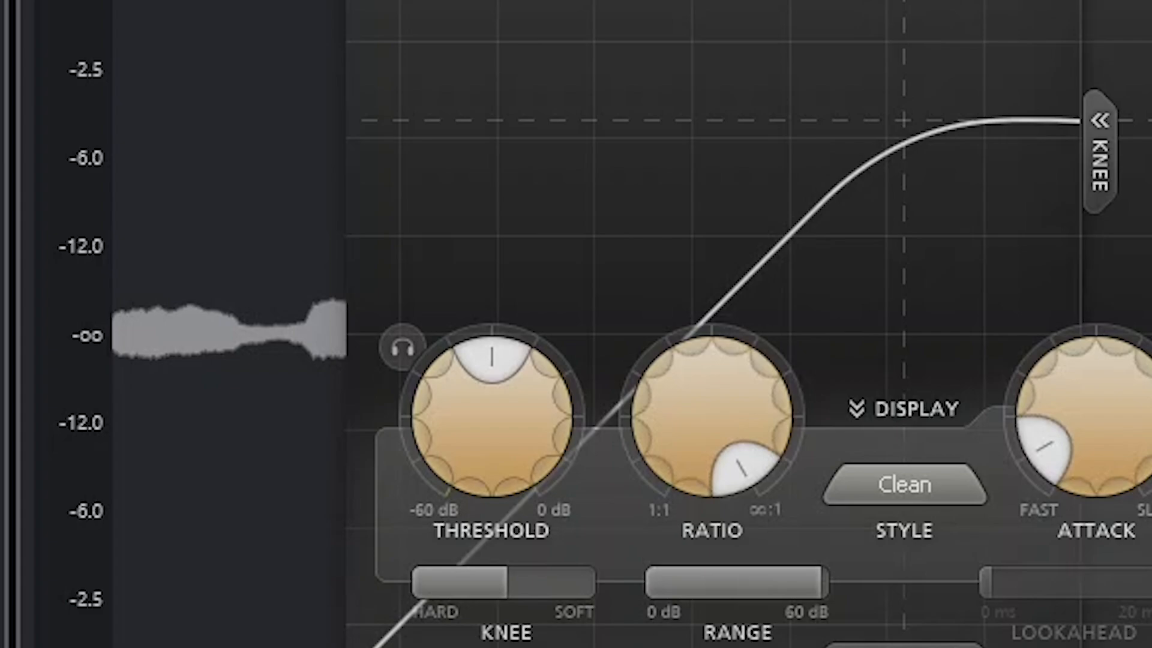
Move the compressor window clear of the waveform and magnify the waveform vertically to examine its peaks against the dB scale.
{"action": "left_click_drag", "start_coordinate": [719, 0], "coordinate": [794, 0]}
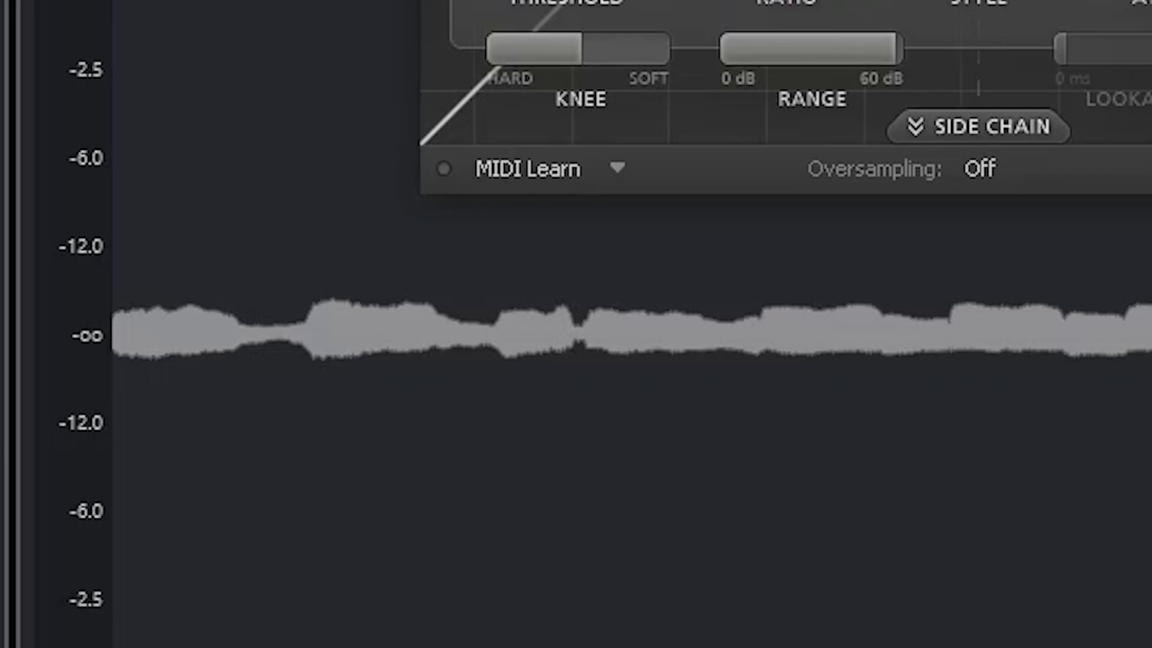
{"action": "scroll", "coordinate": [632, 336], "scroll_direction": "up", "scroll_amount": 7}
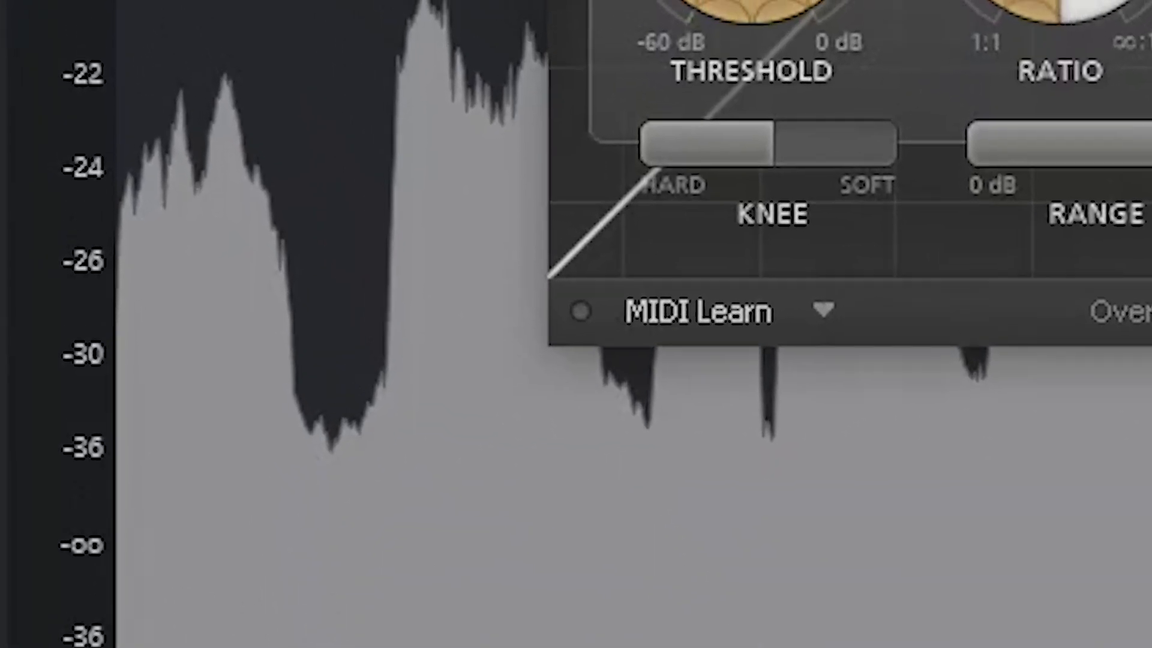
{"action": "scroll", "coordinate": [632, 336], "scroll_direction": "down", "scroll_amount": 5}
{"action": "scroll", "coordinate": [392, 342], "scroll_direction": "up", "scroll_amount": 4}
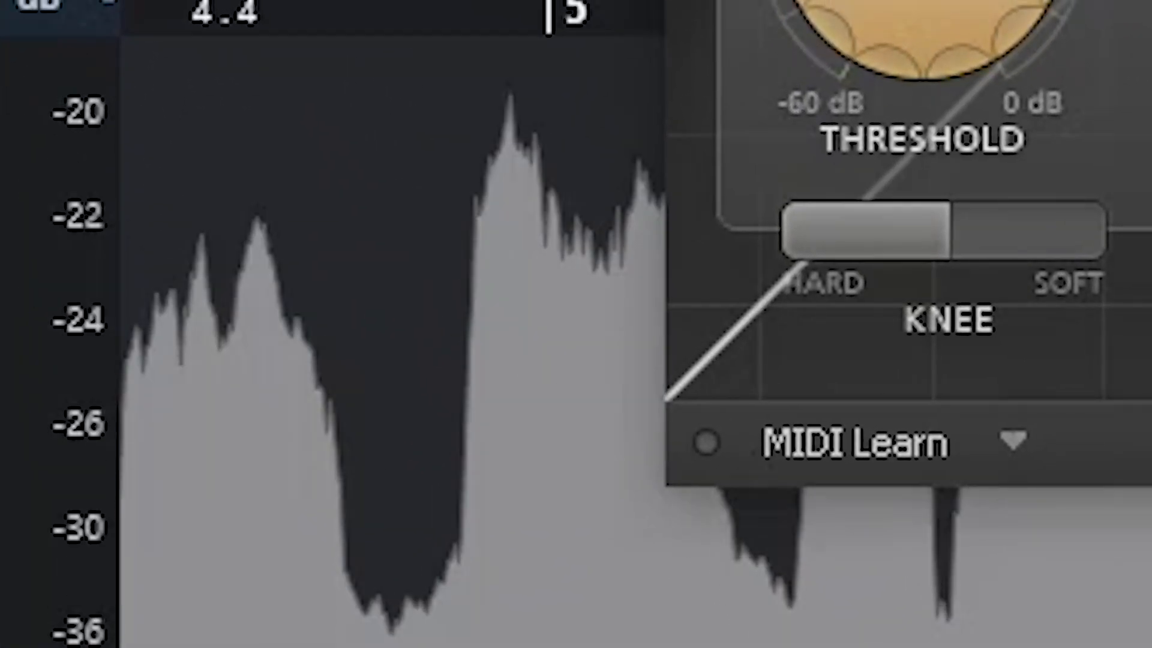
{"action": "left_click_drag", "start_coordinate": [900, 3], "coordinate": [1149, 3]}
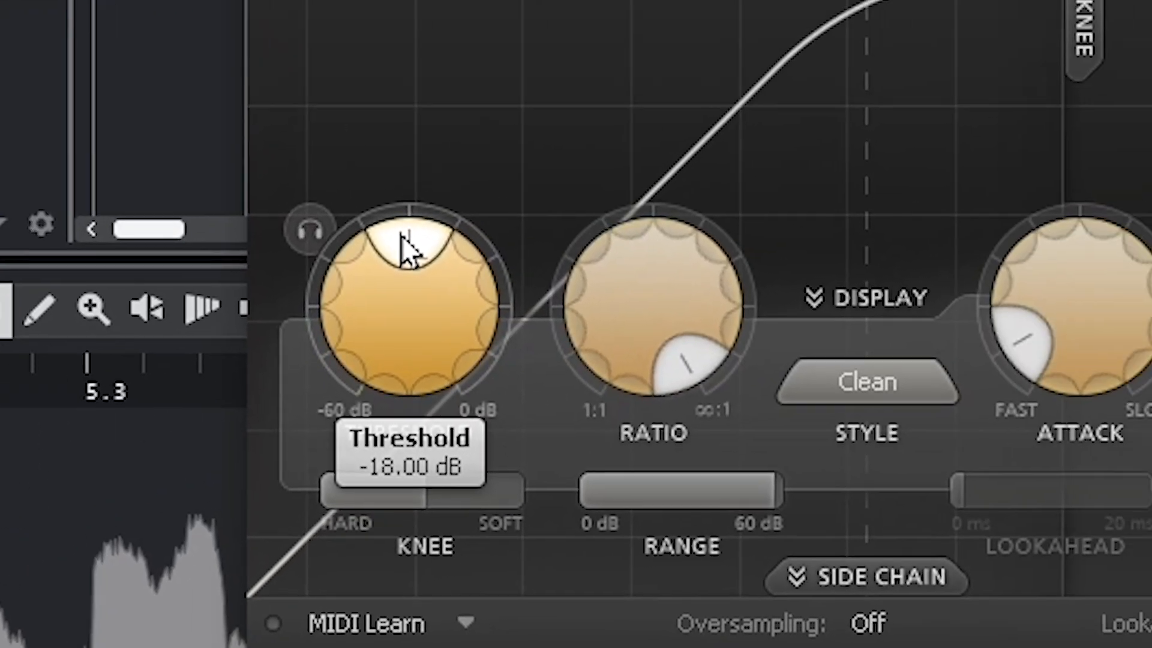
Set the compressor's threshold to -22 dB.
{"action": "double_click", "coordinate": [434, 289]}
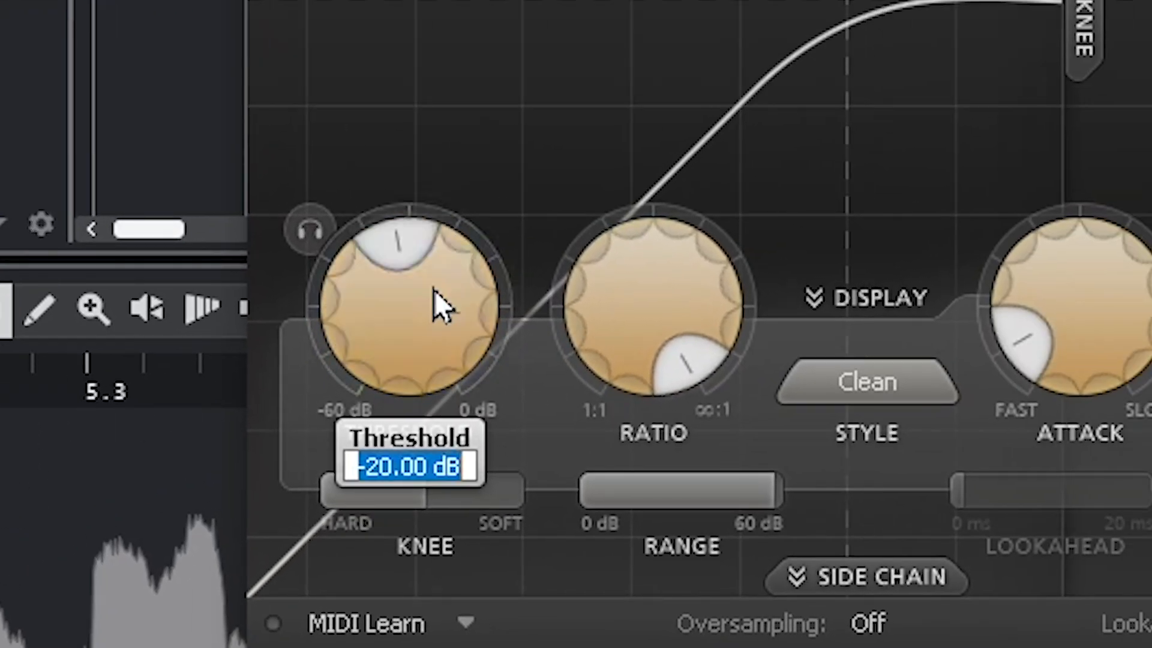
{"action": "type", "text": "-"}
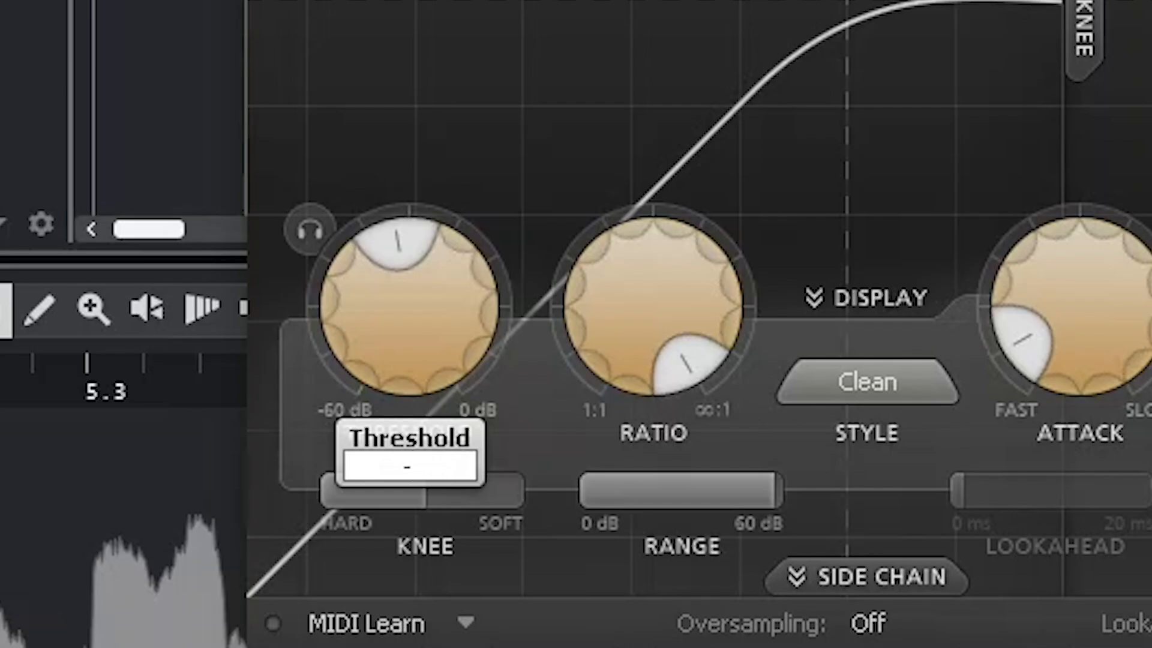
{"action": "type", "text": "22"}
{"action": "key", "text": "Return"}
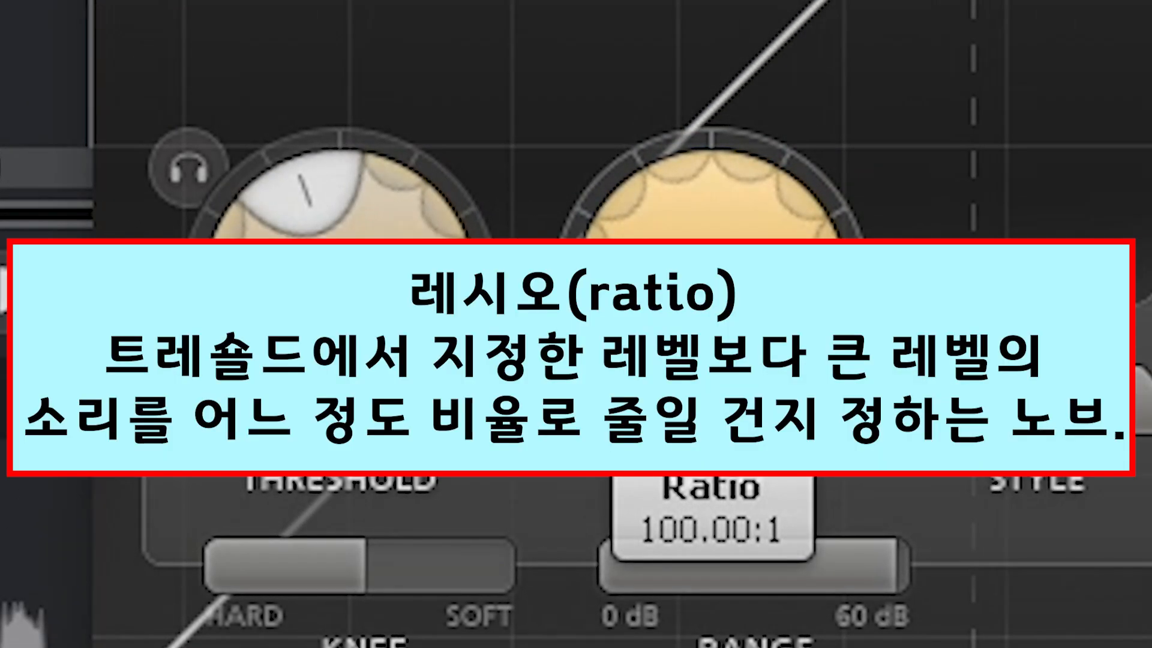
Lower the compressor's ratio from its maximum and set it to 2:1.
{"action": "left_click_drag", "start_coordinate": [762, 312], "coordinate": [648, 248]}
{"action": "double_click", "coordinate": [711, 288]}
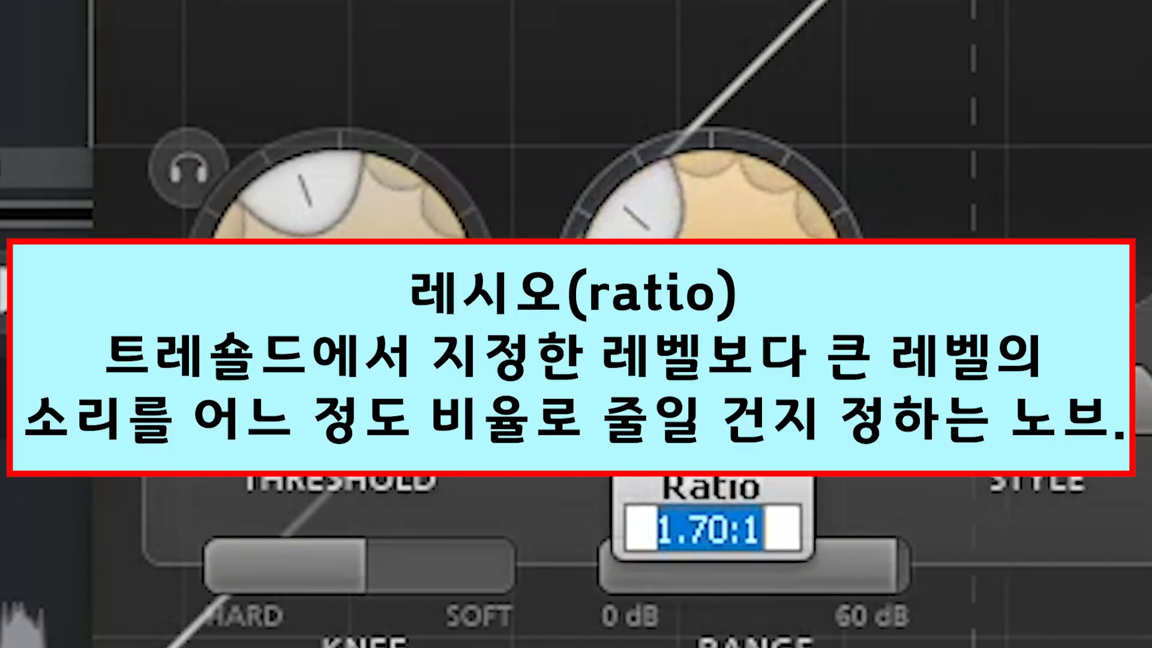
{"action": "type", "text": "2"}
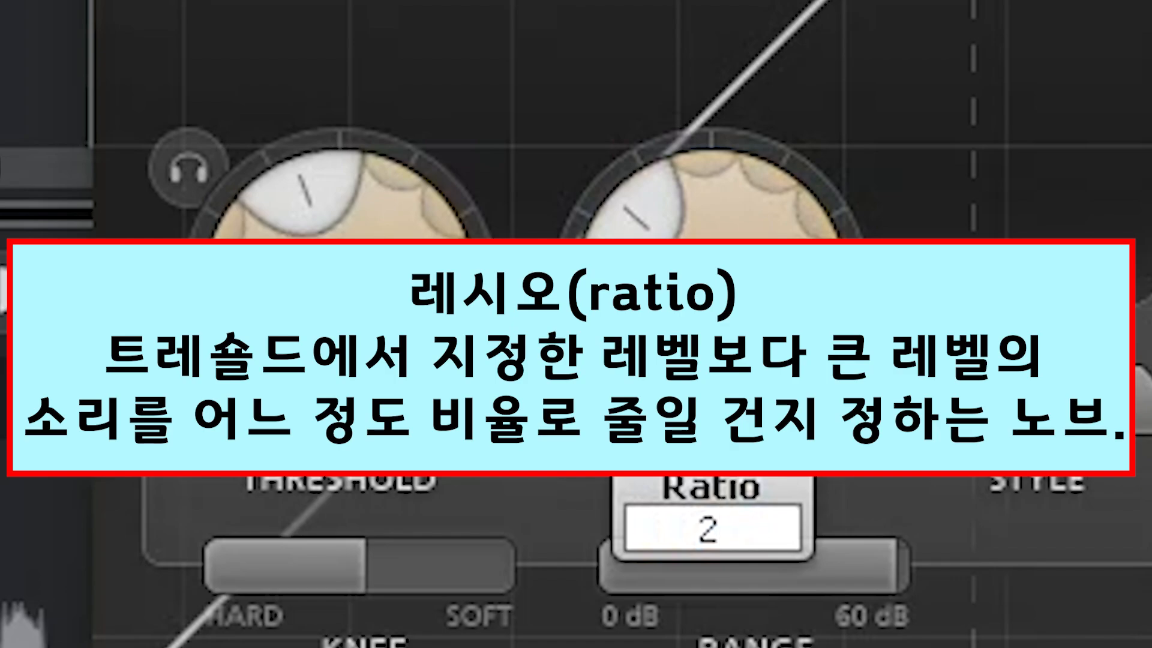
{"action": "type", "text": ":1"}
{"action": "key", "text": "Return"}
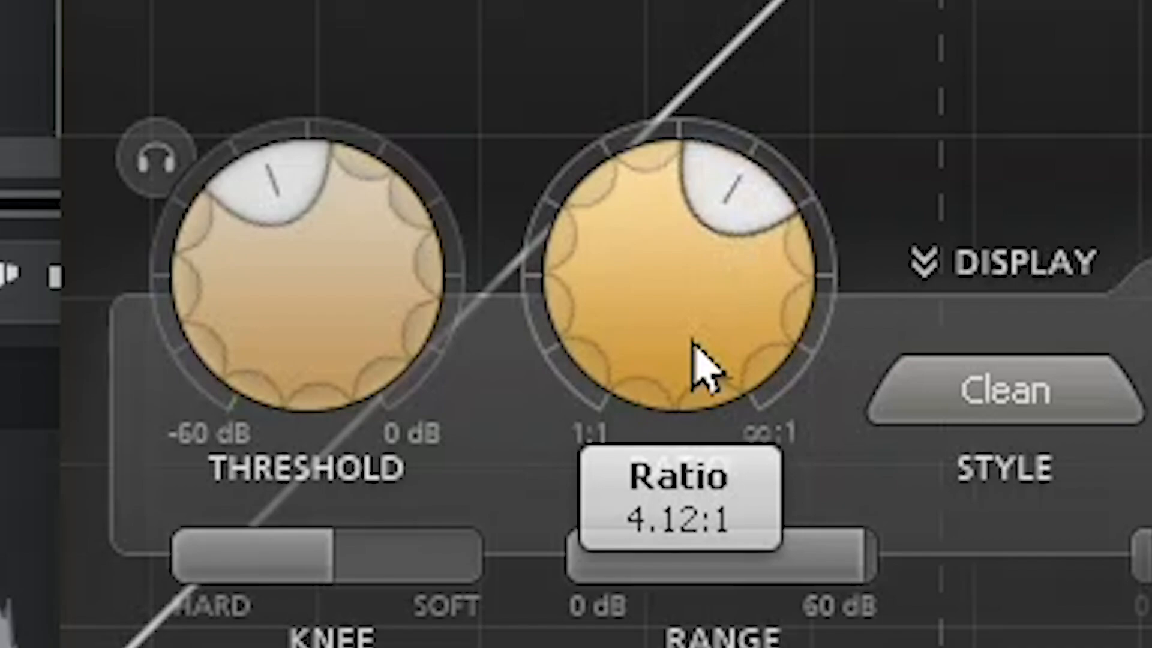
Set the compressor's ratio to exactly 4:1.
{"action": "double_click", "coordinate": [694, 347]}
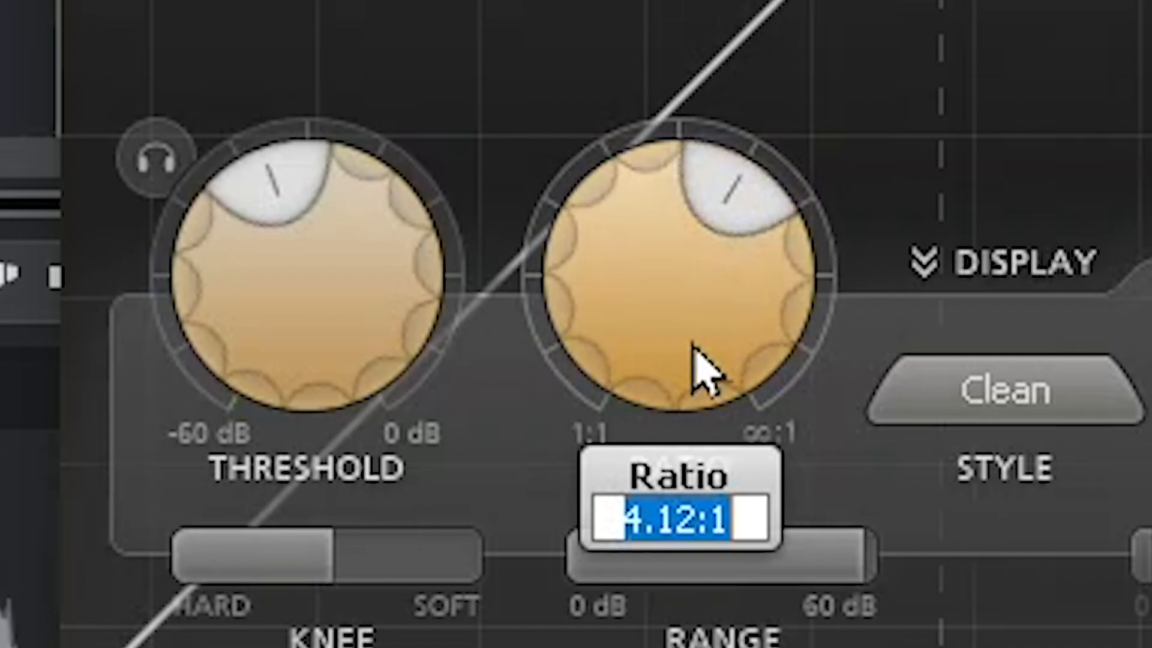
{"action": "type", "text": "4"}
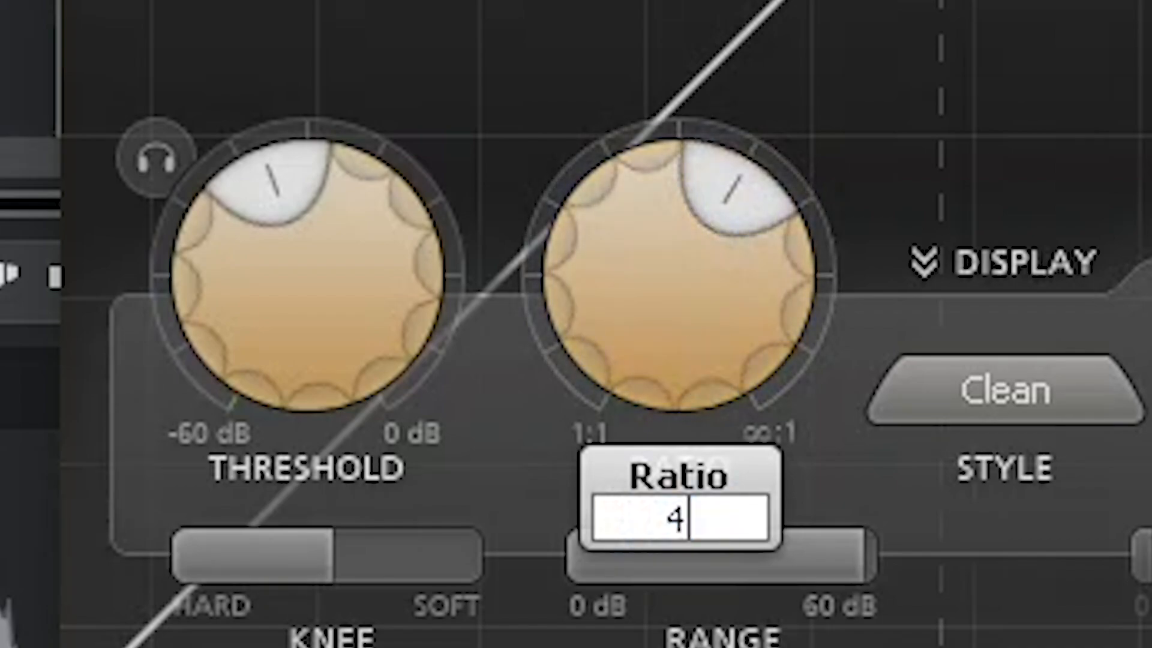
{"action": "type", "text": ":1"}
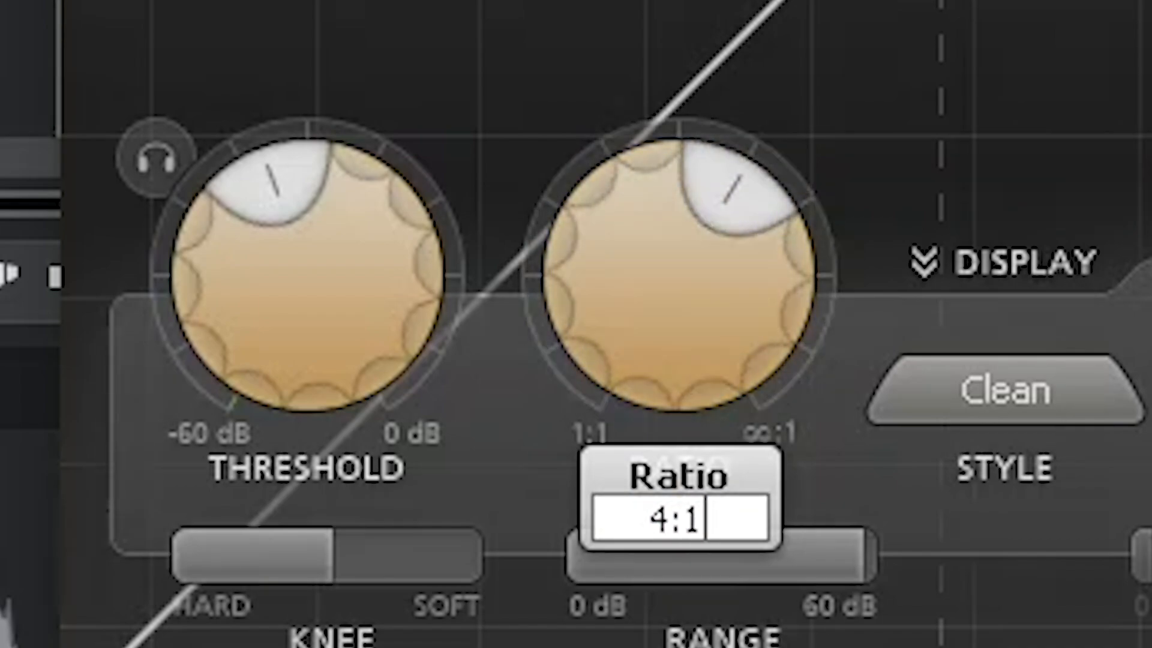
{"action": "key", "text": "Return"}
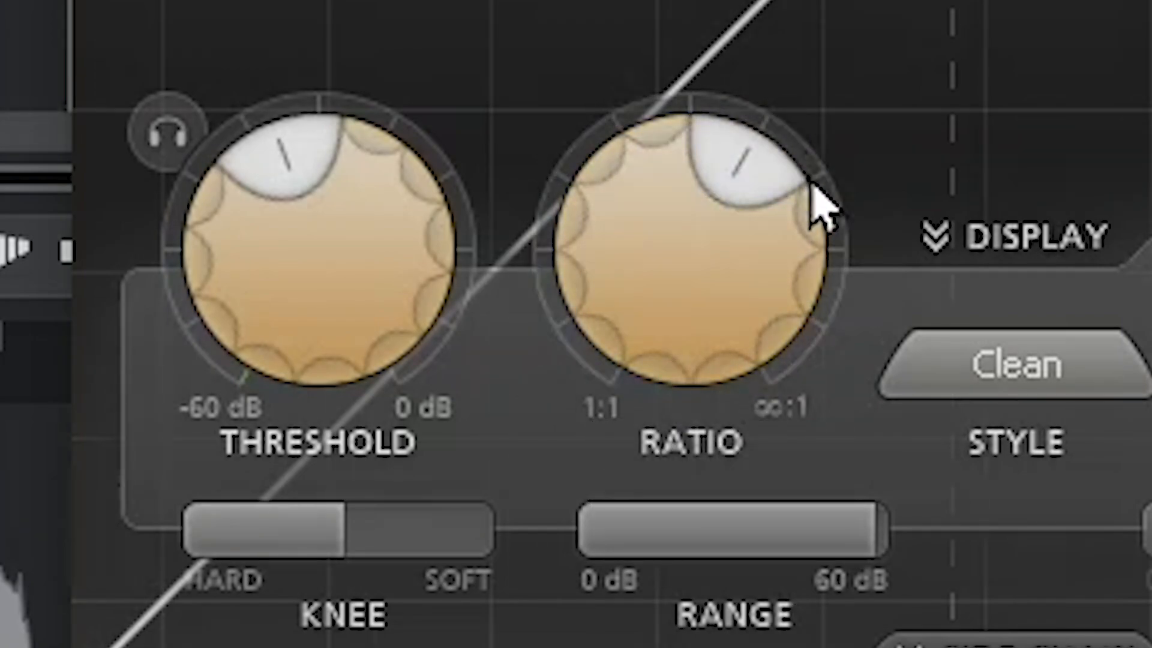
{"action": "mouse_move", "coordinate": [804, 200]}
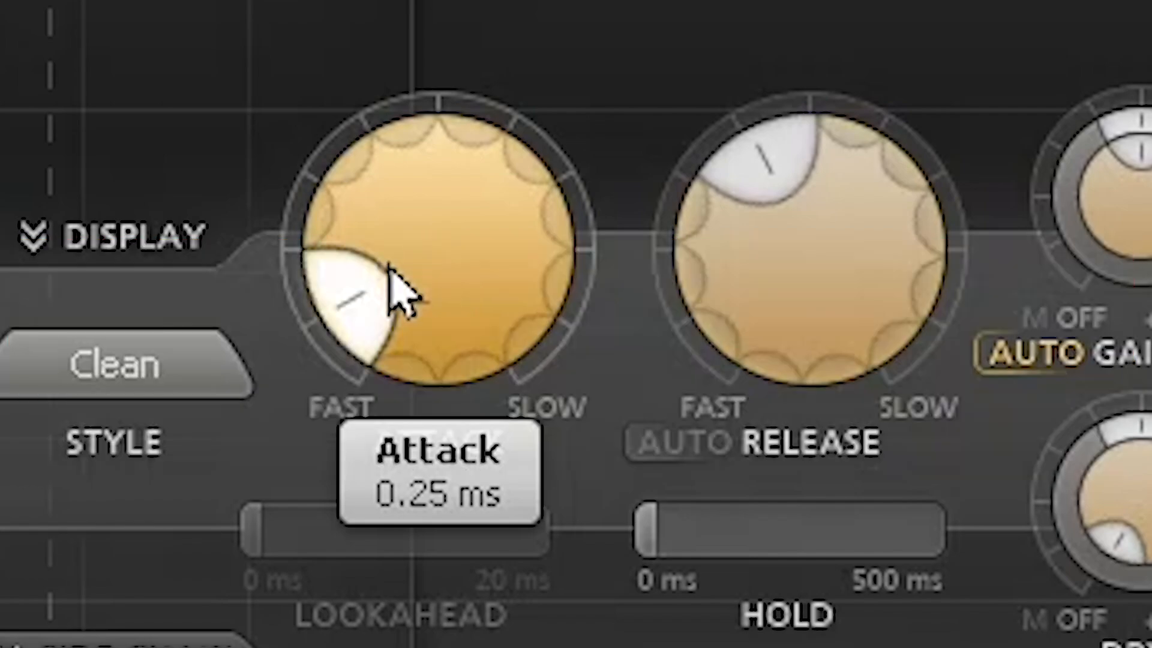
Sweep the compressor's attack time down to 0.009 ms and up to 21.62 ms, and leave it at 0.098 ms.
{"action": "left_click_drag", "start_coordinate": [380, 268], "coordinate": [415, 275]}
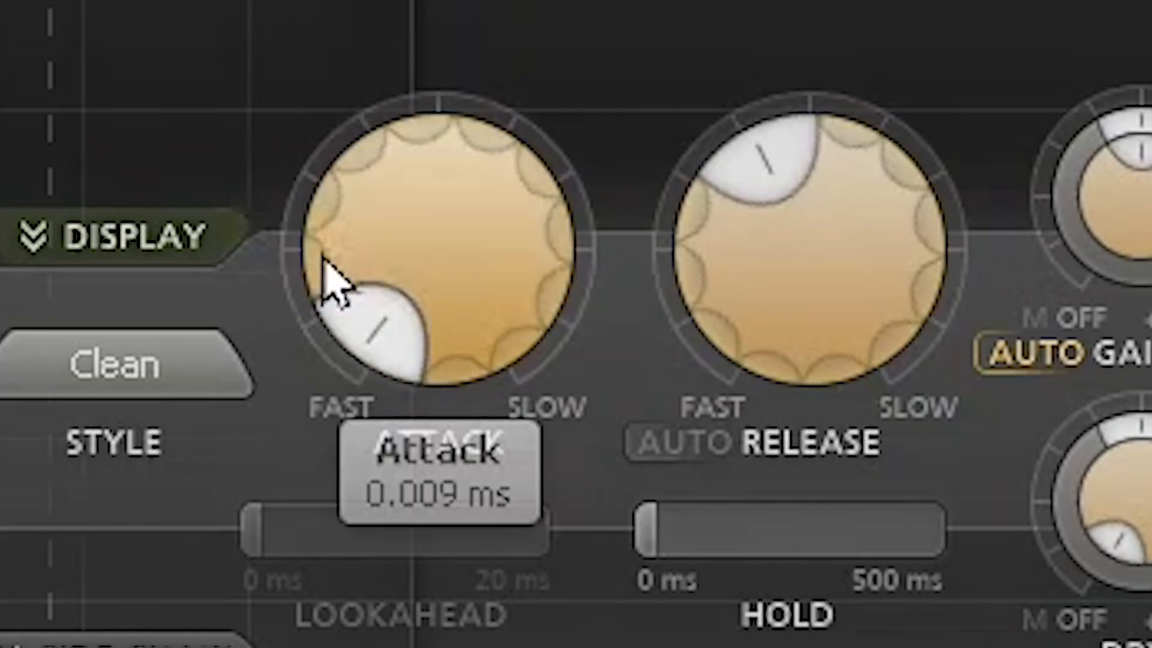
{"action": "left_click_drag", "start_coordinate": [380, 321], "coordinate": [464, 99]}
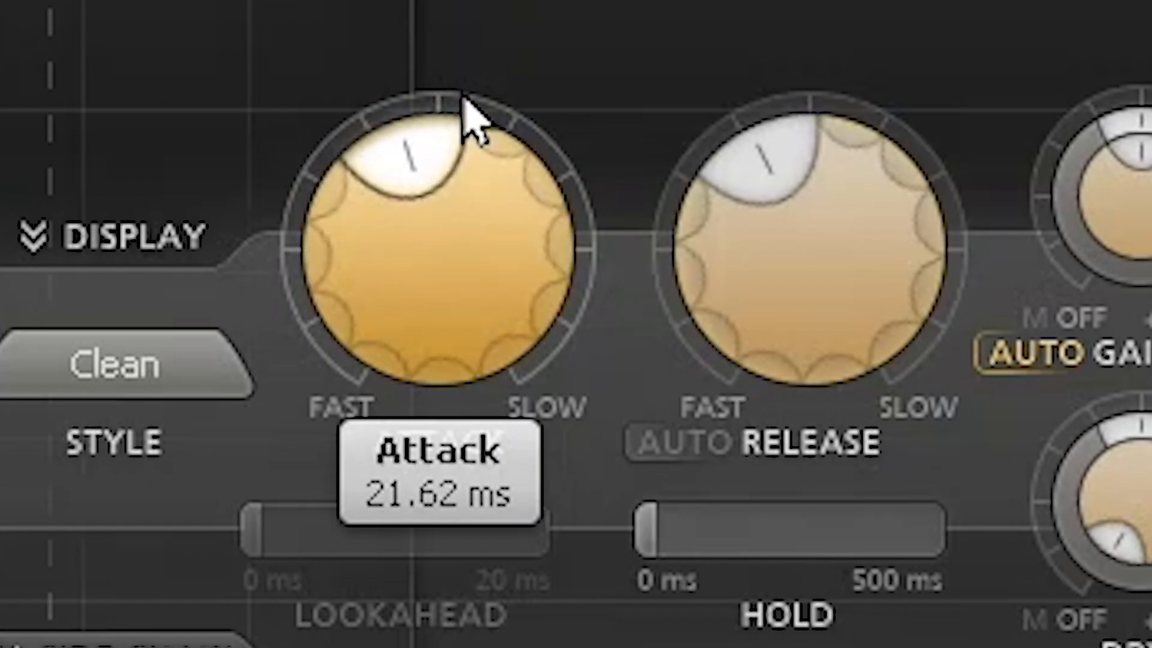
{"action": "left_click_drag", "start_coordinate": [464, 99], "coordinate": [360, 239]}
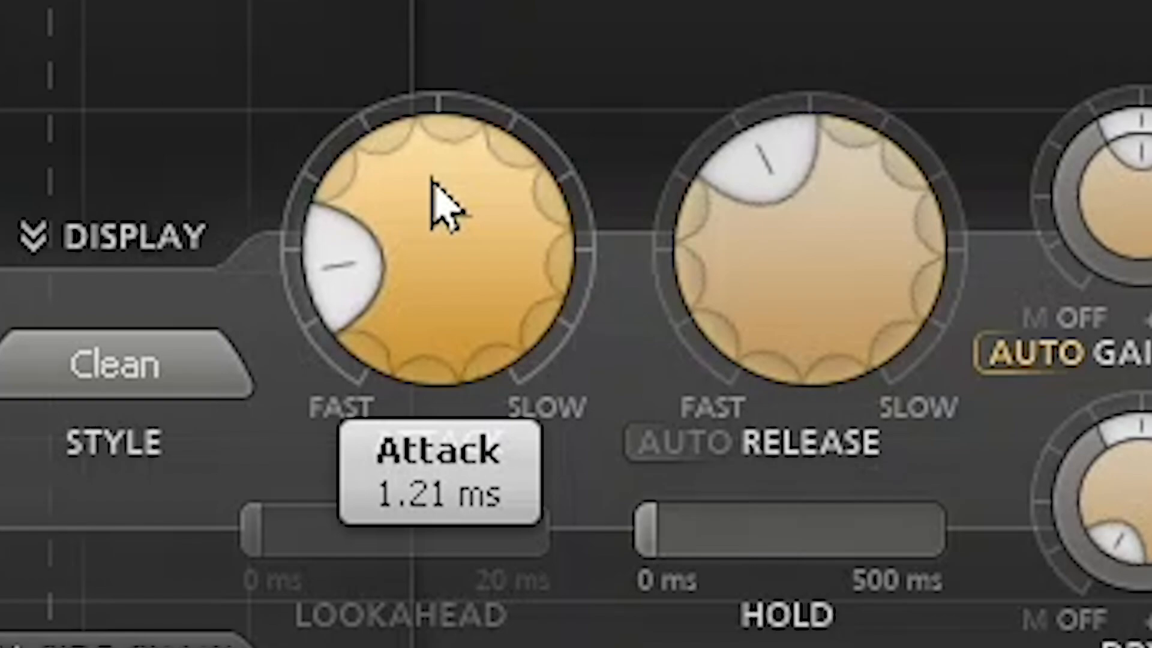
{"action": "left_click_drag", "start_coordinate": [432, 179], "coordinate": [428, 160]}
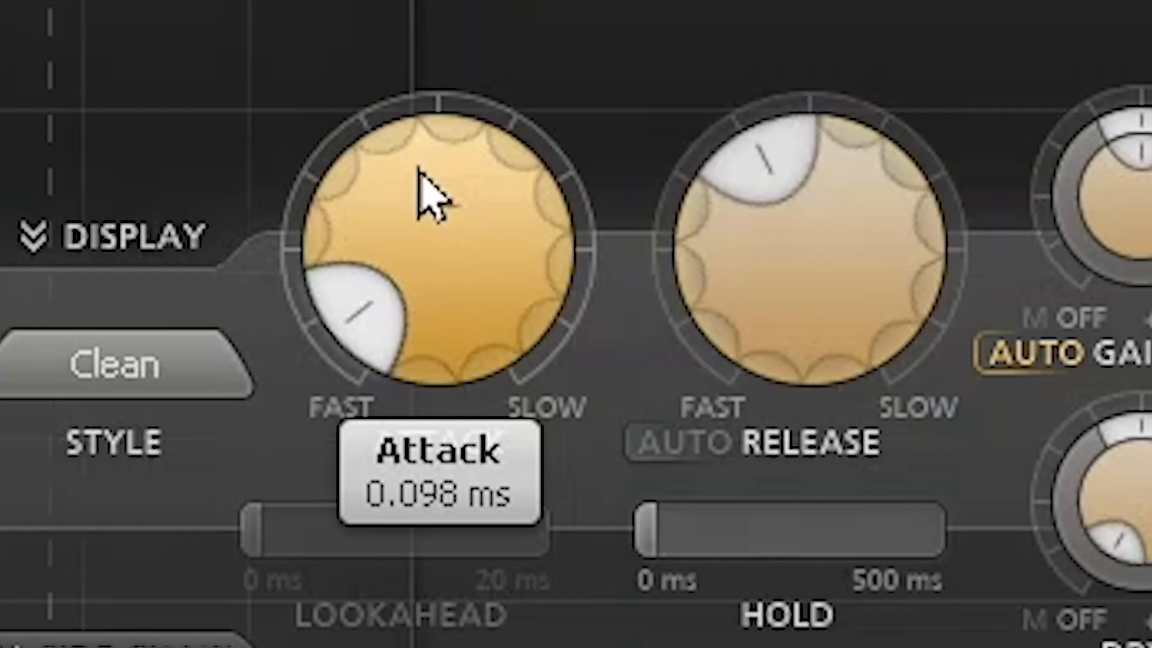
Turn the compressor's automatic release on and back off.
{"action": "mouse_move", "coordinate": [828, 235]}
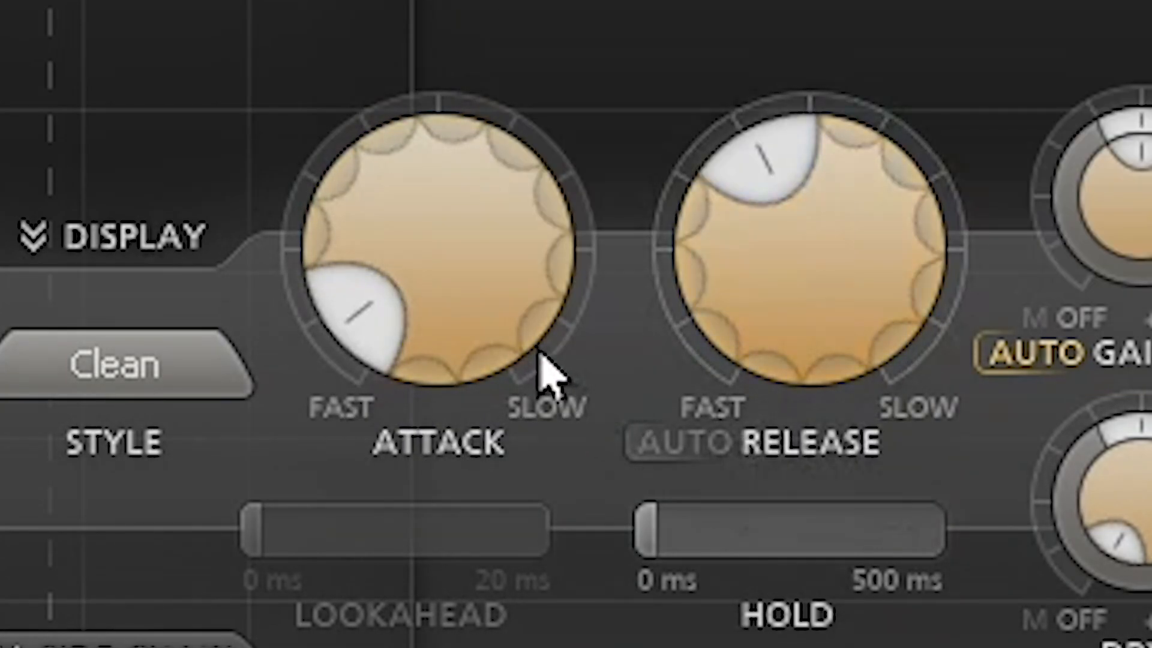
{"action": "mouse_move", "coordinate": [540, 206]}
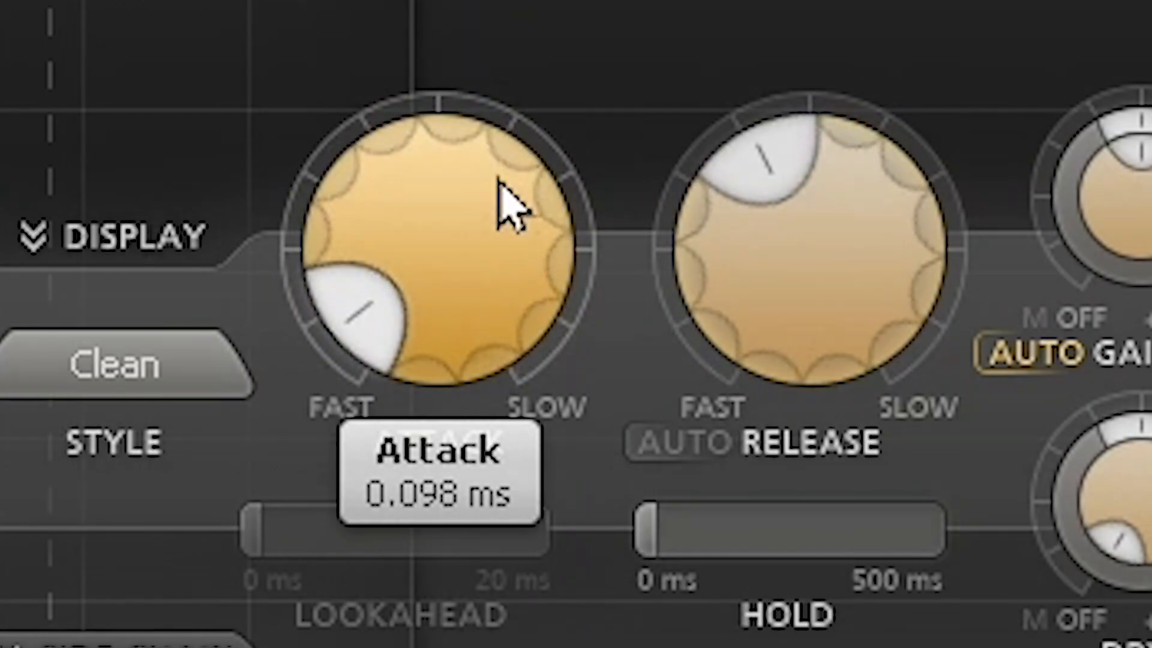
{"action": "mouse_move", "coordinate": [887, 290]}
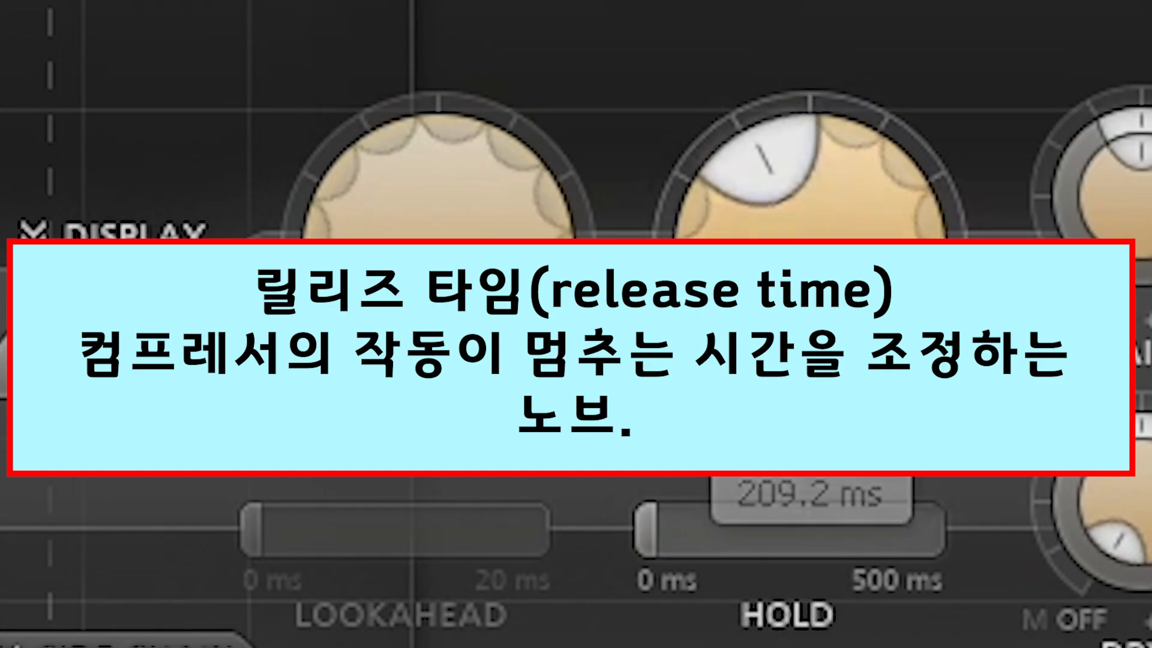
{"action": "mouse_move", "coordinate": [802, 213]}
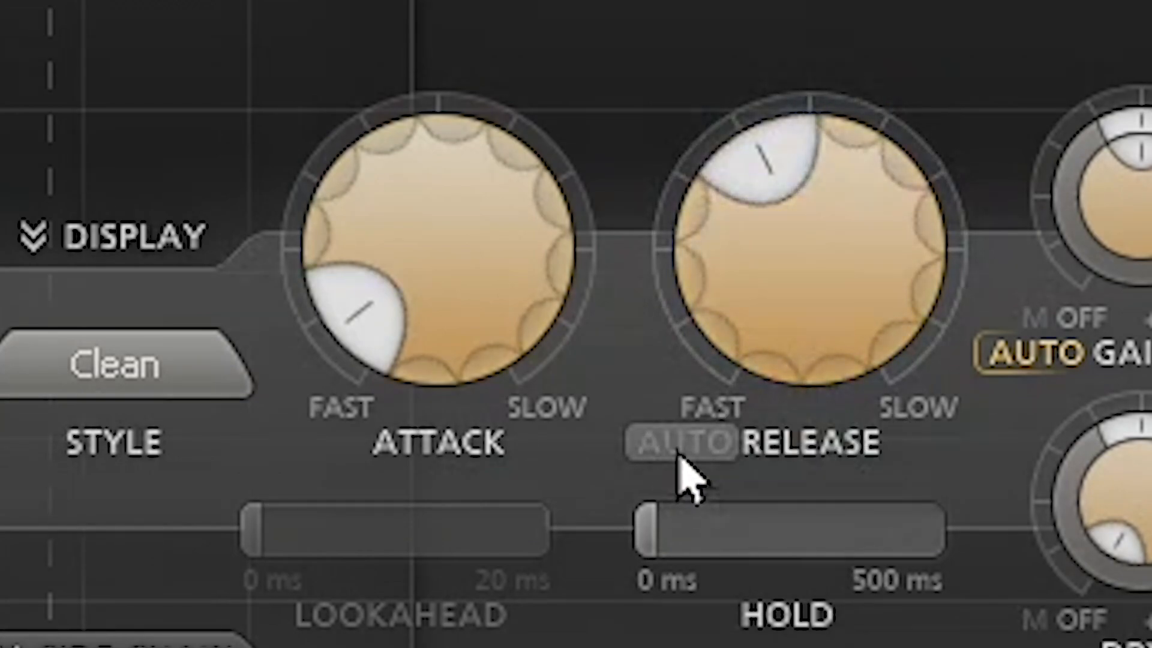
{"action": "left_click", "coordinate": [713, 459]}
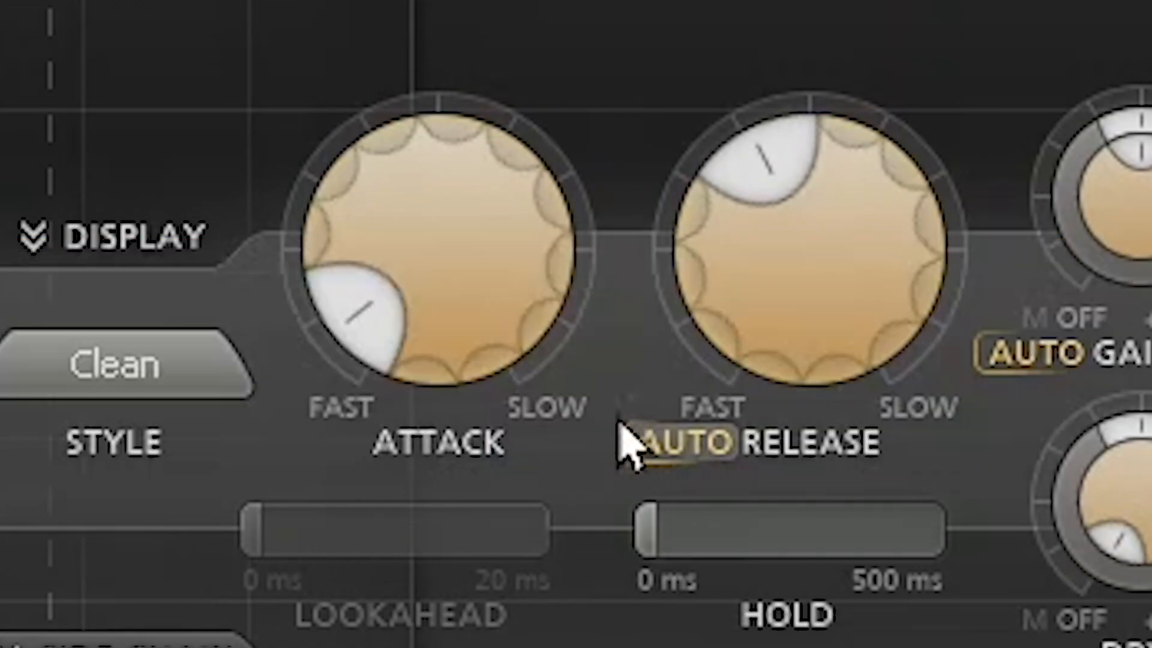
{"action": "mouse_move", "coordinate": [735, 186]}
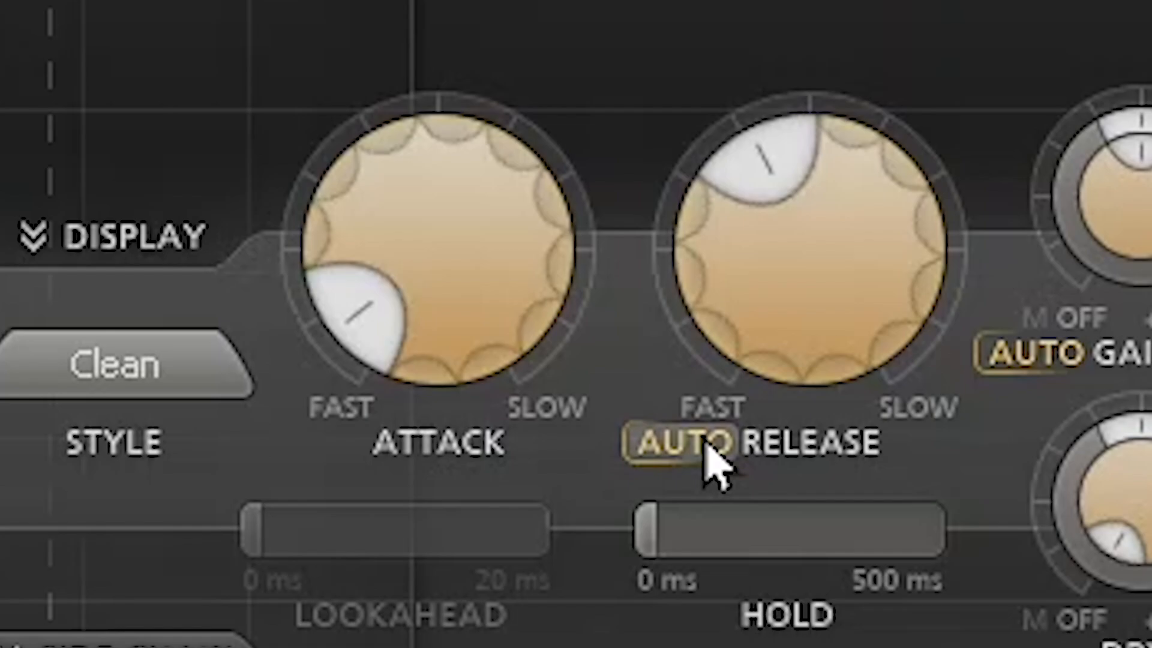
{"action": "left_click", "coordinate": [714, 462]}
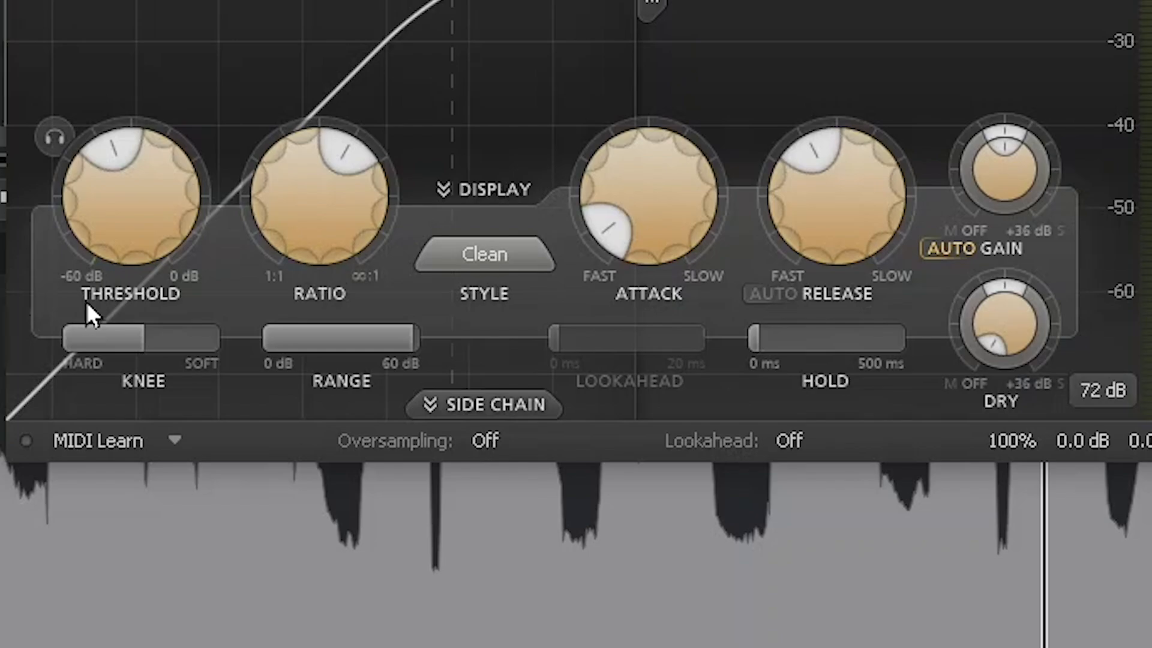
Expand the compressor's side-chain section and collapse it again.
{"action": "left_click", "coordinate": [481, 403]}
{"action": "left_click", "coordinate": [534, 403]}
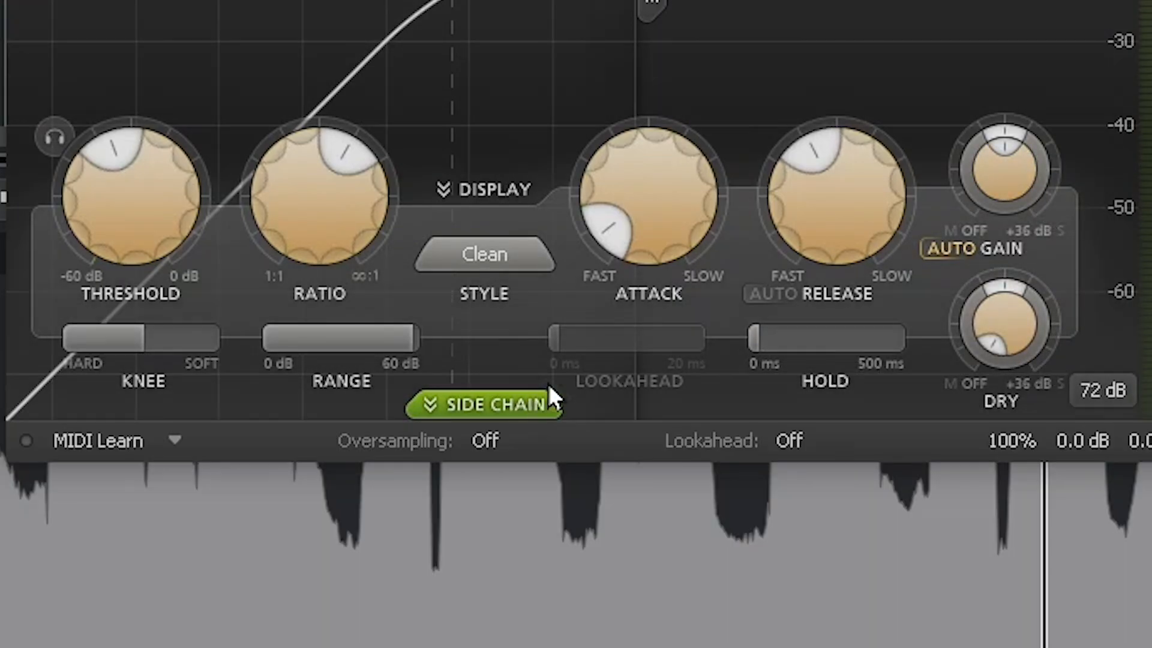